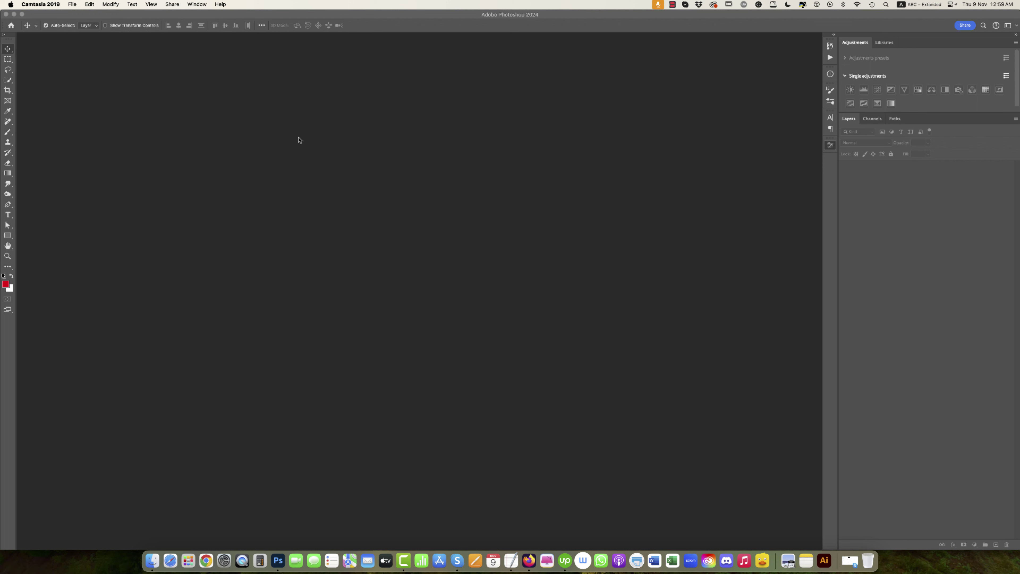
# - Open Jacket Mockup.psd from the File menu in Photoshop
pyautogui.click(175, 96)
pyautogui.click(95, 5)
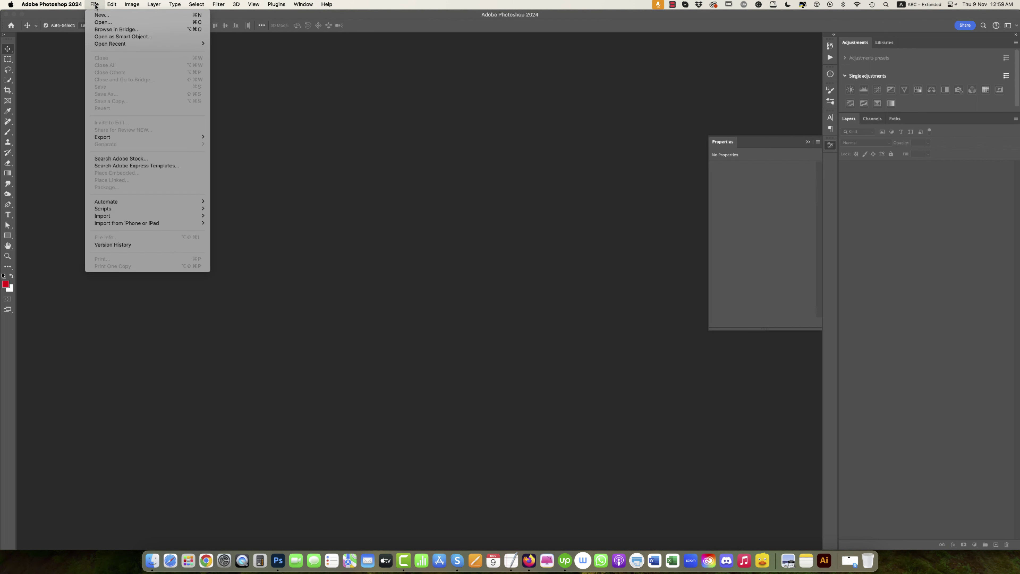
pyautogui.click(249, 104)
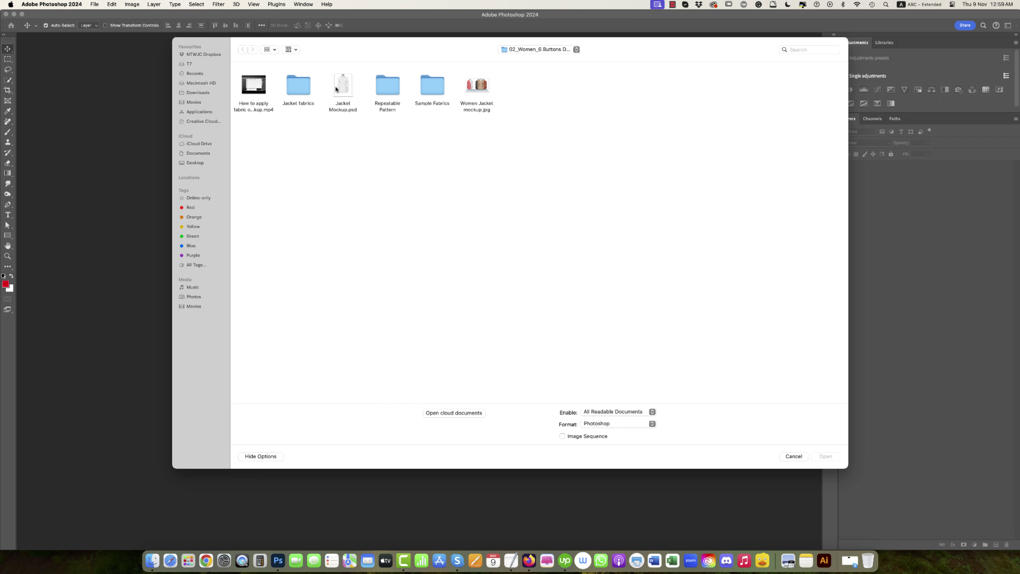
pyautogui.doubleClick(335, 88)
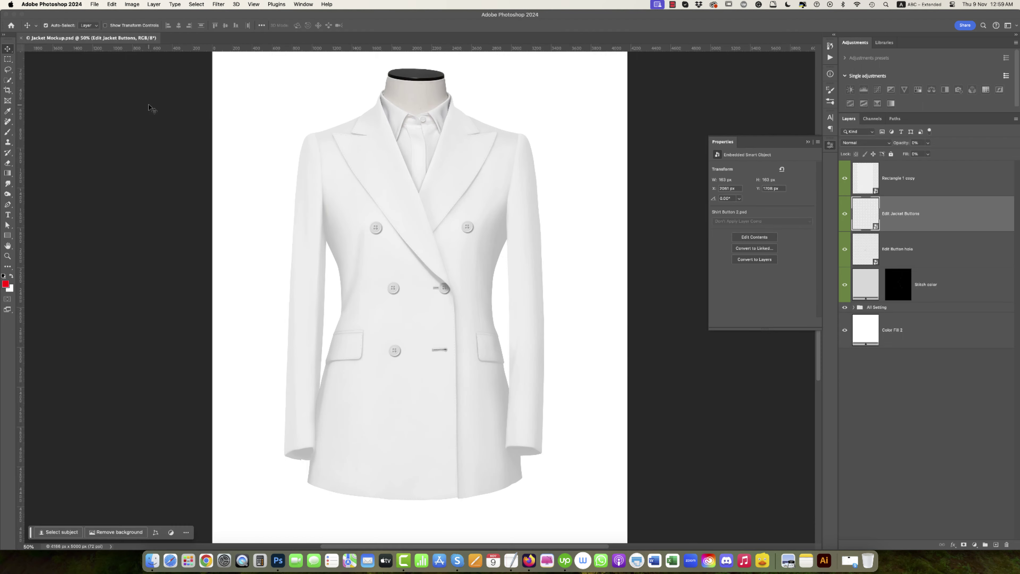
# - Open 03.jpg from the Sample Fabrics folder
pyautogui.click(96, 4)
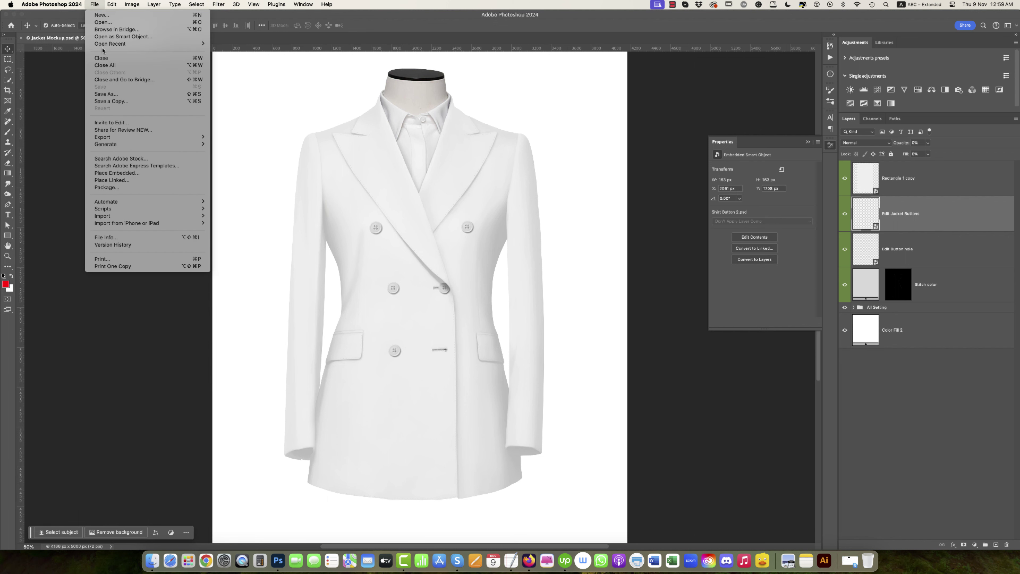
pyautogui.click(102, 22)
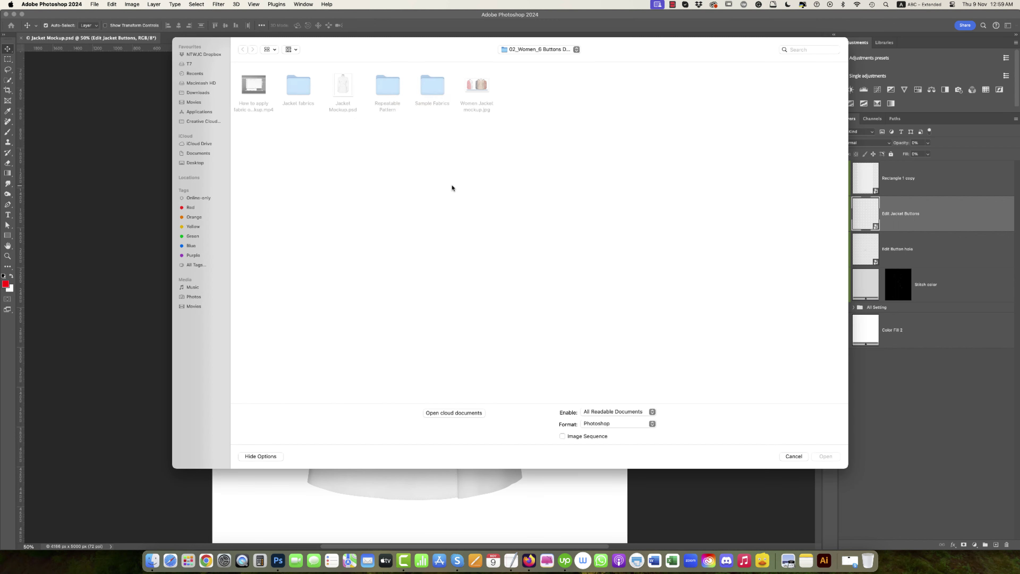
pyautogui.doubleClick(431, 92)
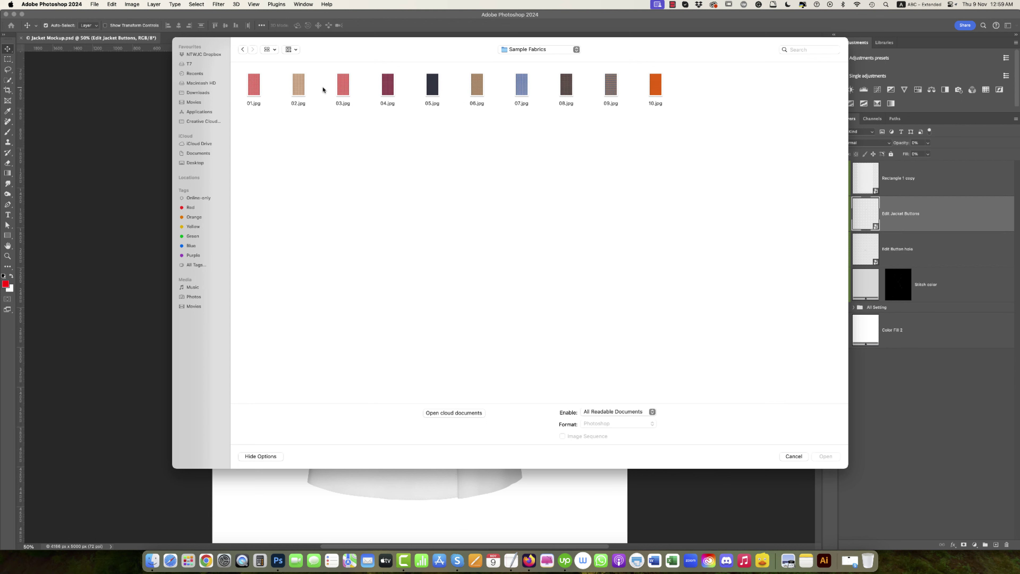
pyautogui.doubleClick(343, 87)
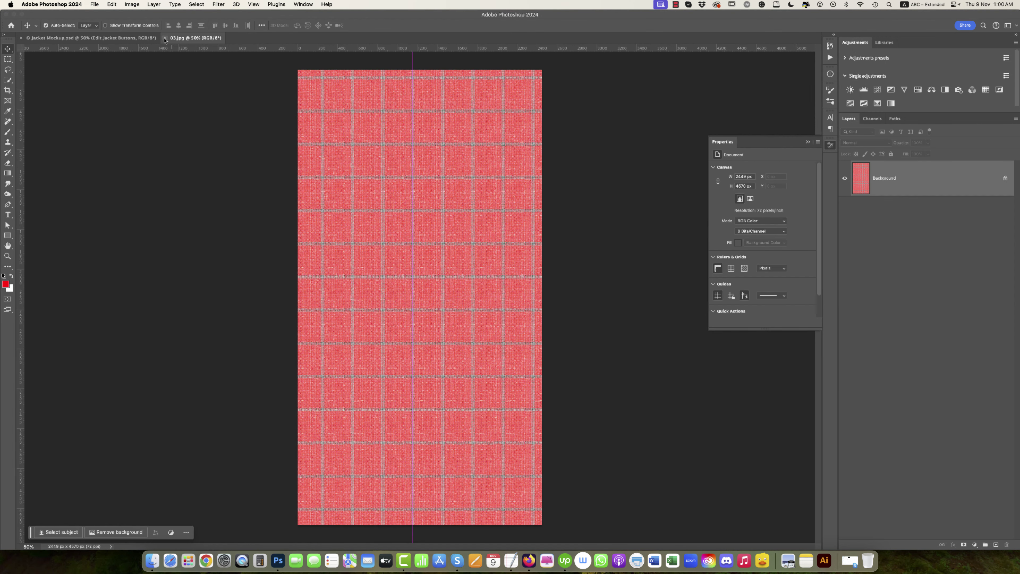
# - Select all of the 03.jpg plaid, copy it, and close the 03.jpg document
pyautogui.click(197, 4)
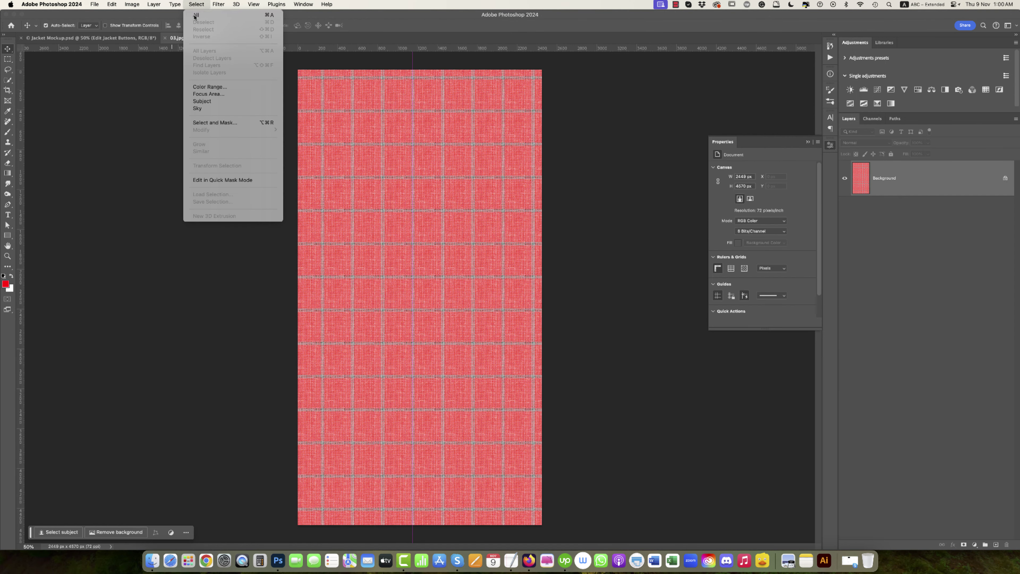
pyautogui.click(197, 15)
pyautogui.click(112, 4)
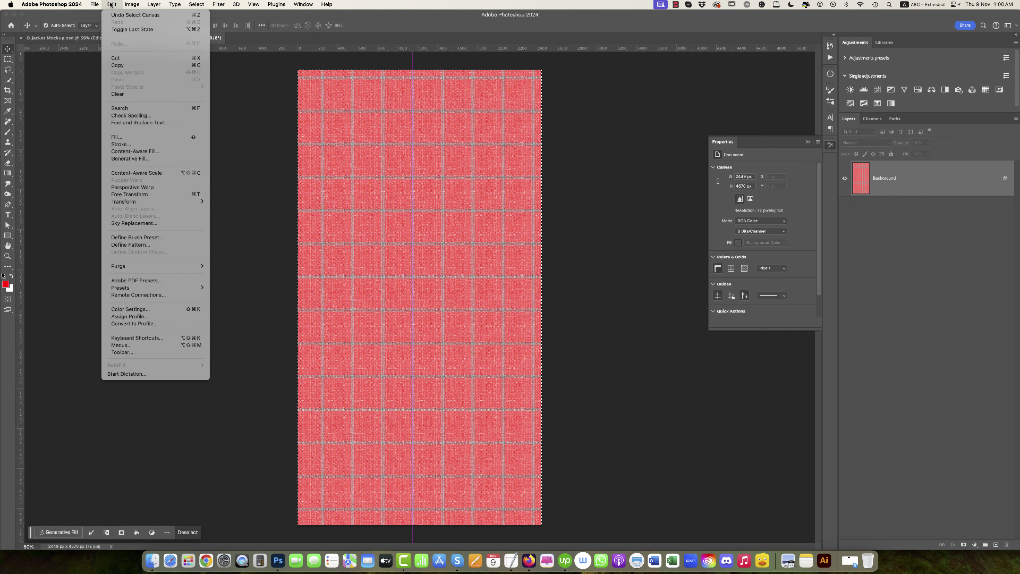
pyautogui.click(117, 66)
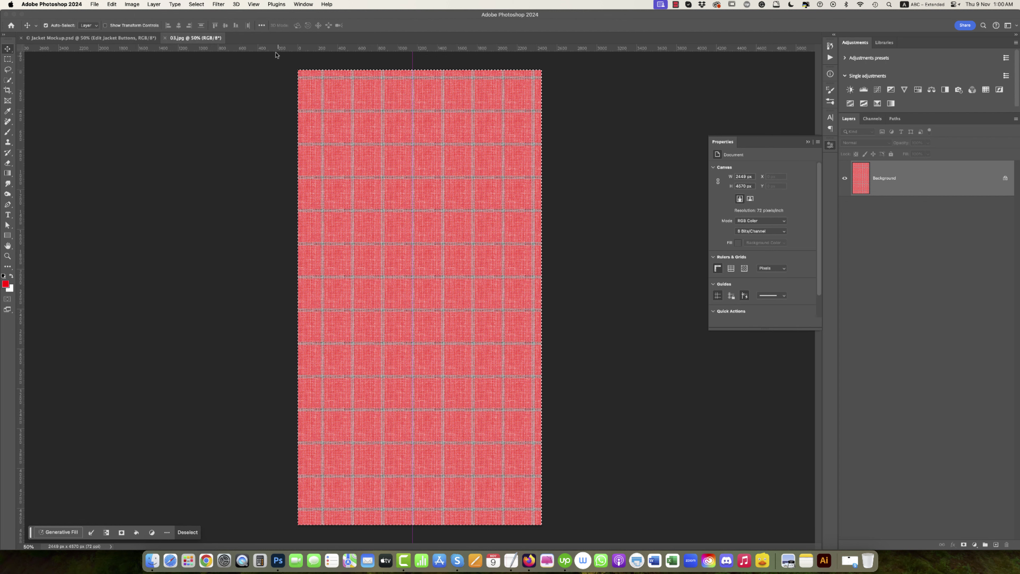
pyautogui.click(165, 38)
# - Open the Rectangle 1 copy smart object and its nested Rectangle 1 copy 2 smart object
pyautogui.click(868, 178)
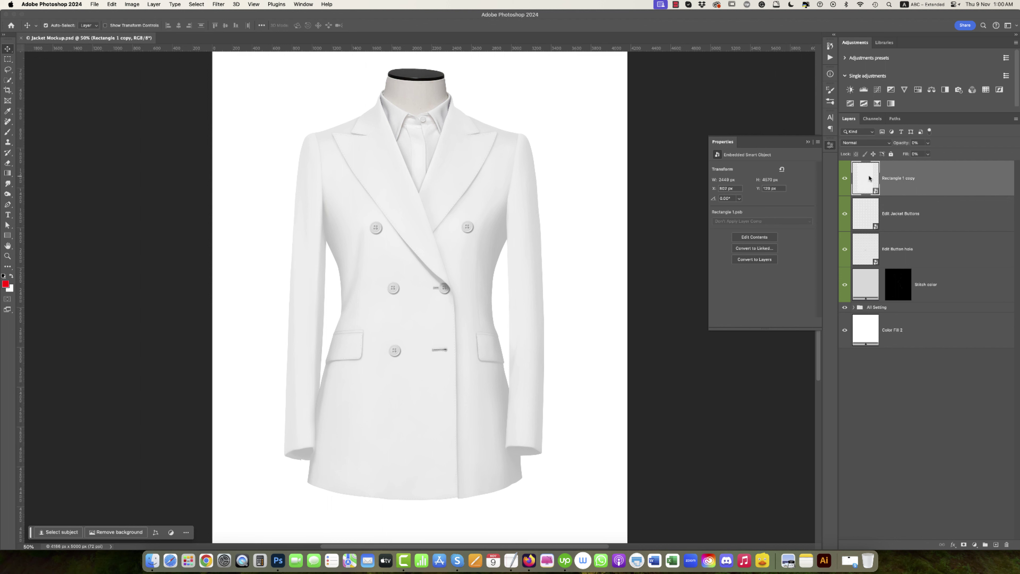
pyautogui.doubleClick(865, 179)
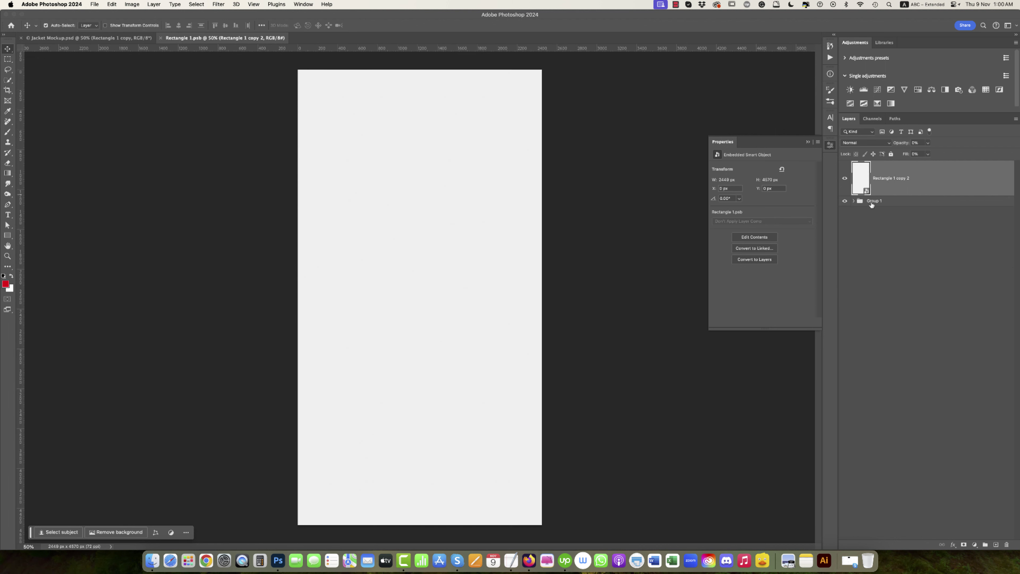
pyautogui.keyDown('super'); pyautogui.click(863, 182); pyautogui.keyUp('super')
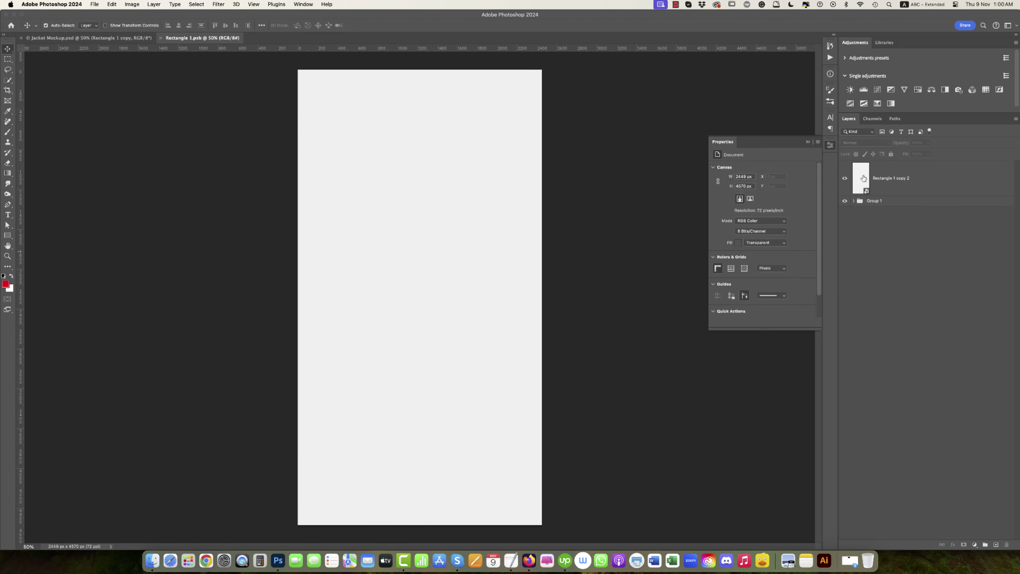
pyautogui.doubleClick(863, 178)
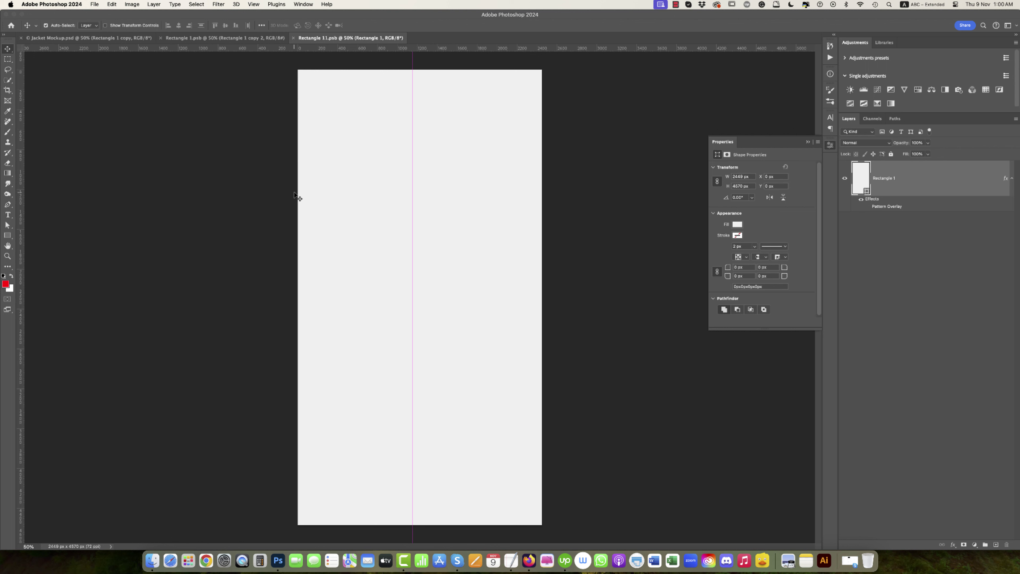
# - Paste the plaid into the nested file, save Rectangle 11.psb, and float Rectangle 1.psb
pyautogui.click(112, 4)
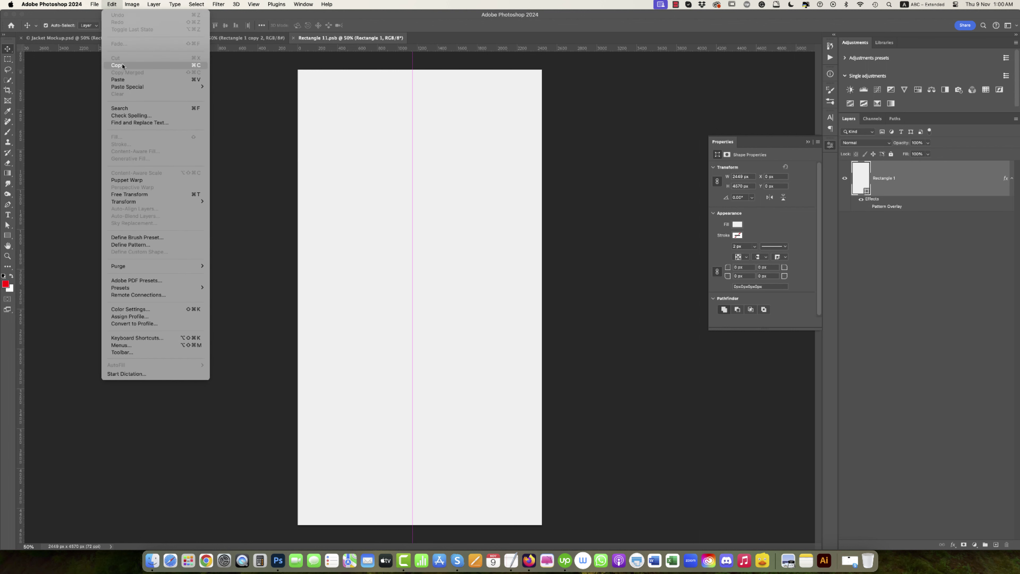
pyautogui.click(118, 79)
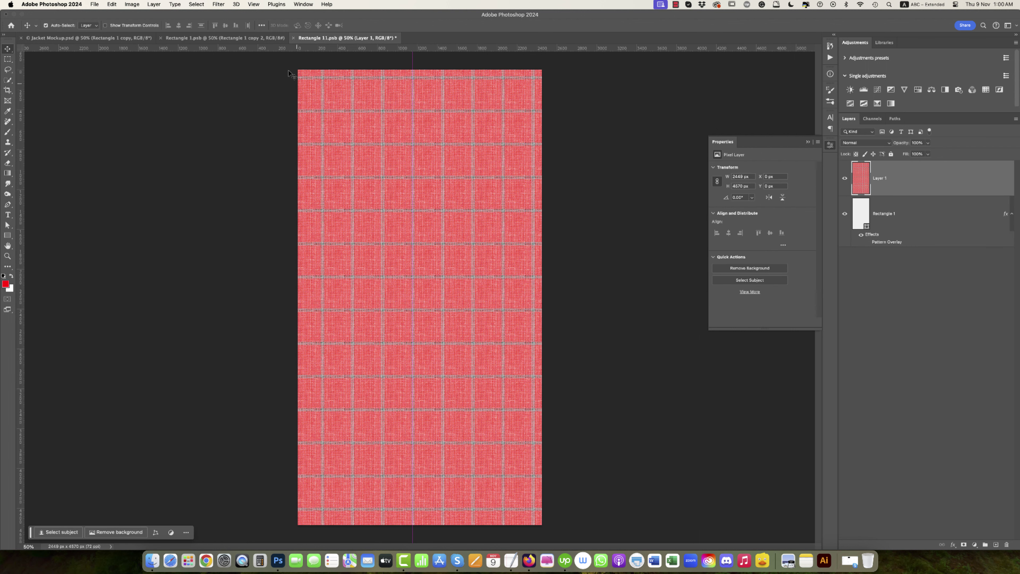
pyautogui.click(293, 37)
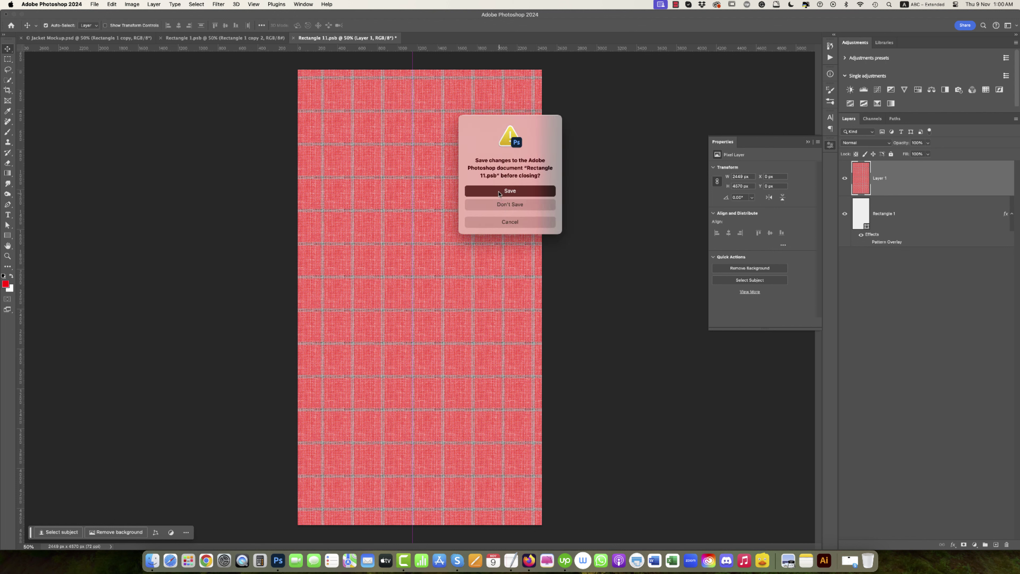
pyautogui.click(498, 194)
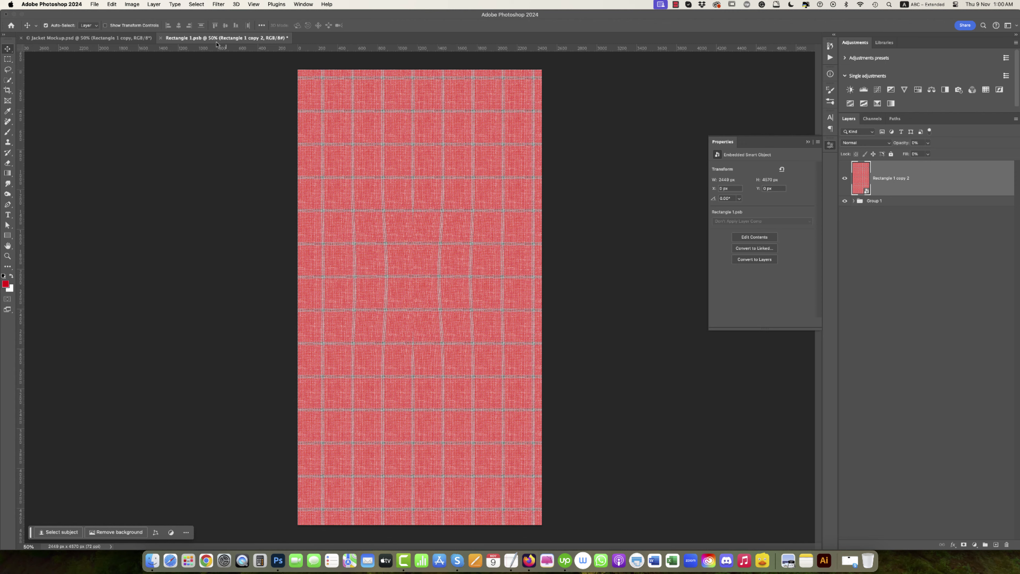
pyautogui.moveTo(209, 38); pyautogui.dragTo(161, 159)
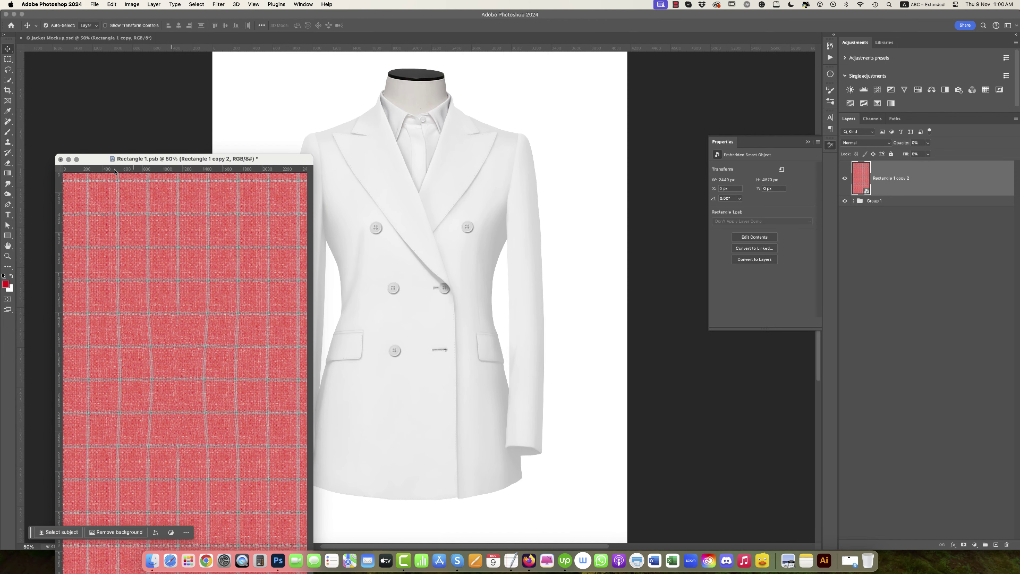
# - Close the floating Rectangle 1.psb window and save it to update the jacket
pyautogui.click(60, 160)
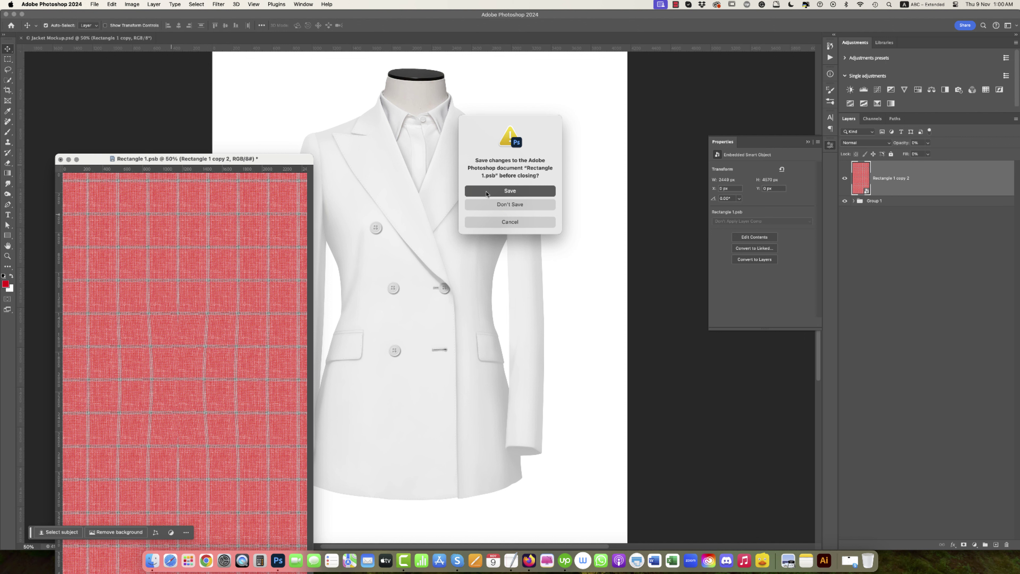
pyautogui.click(486, 191)
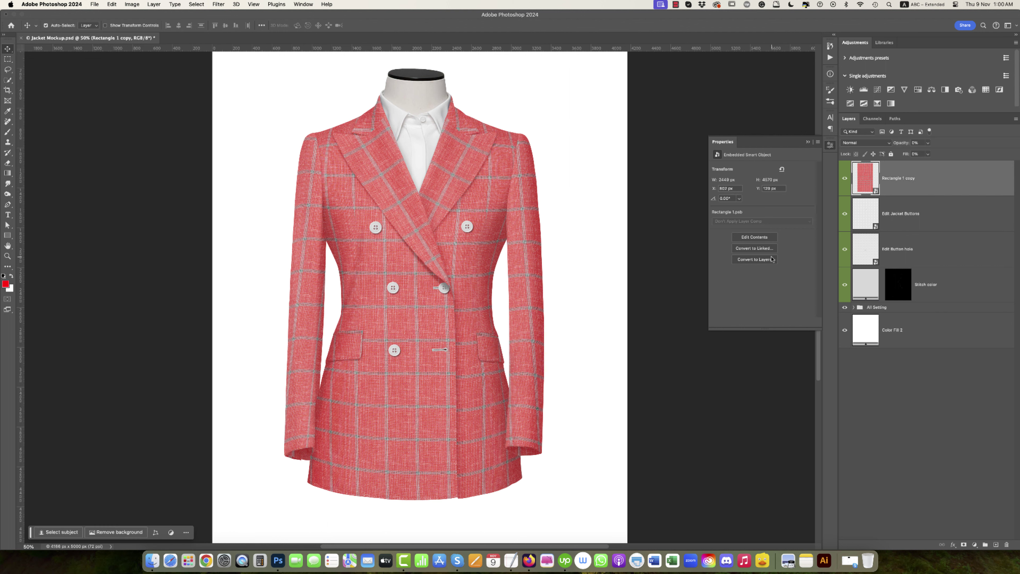
# - Open Edit Jacket Buttons as a floating window and set Button color to a sampled pink
pyautogui.doubleClick(866, 213)
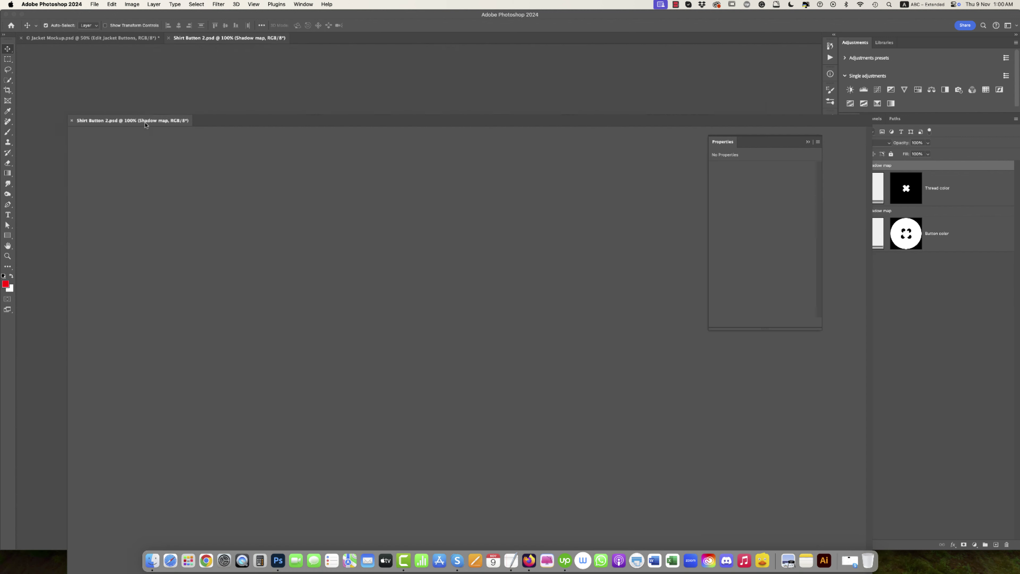
pyautogui.moveTo(242, 38); pyautogui.dragTo(241, 121)
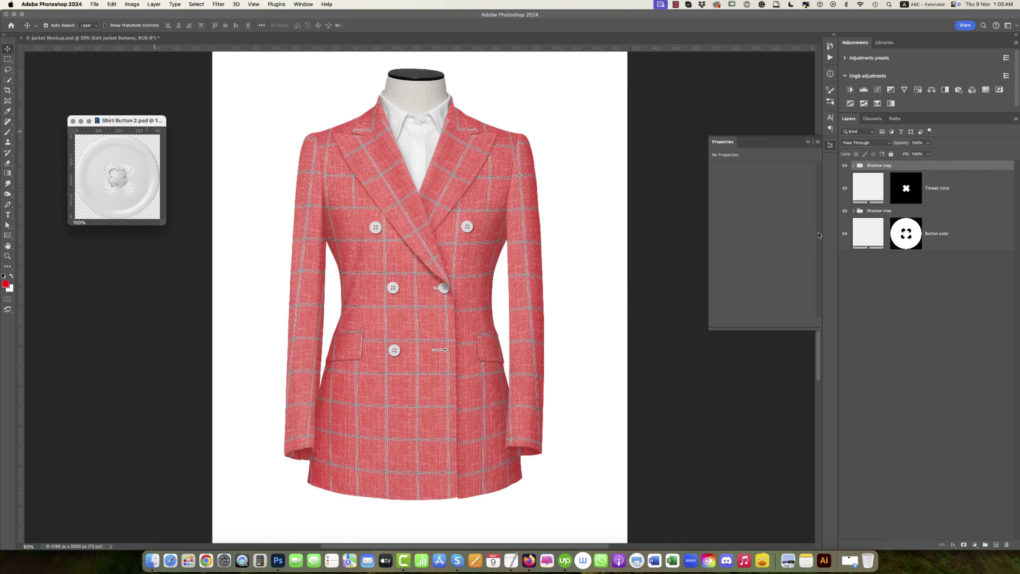
pyautogui.doubleClick(862, 227)
pyautogui.click(460, 255)
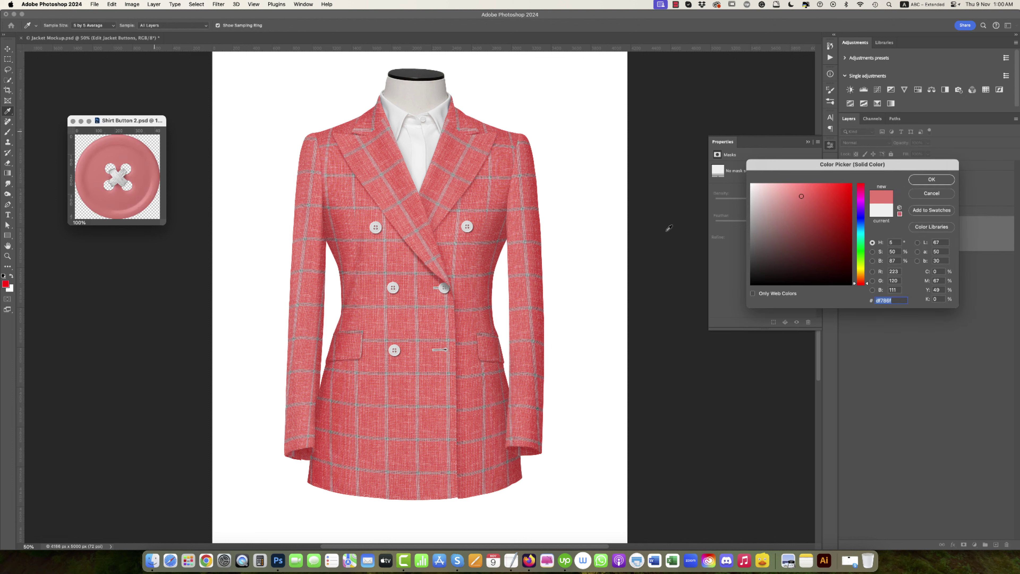
pyautogui.click(932, 180)
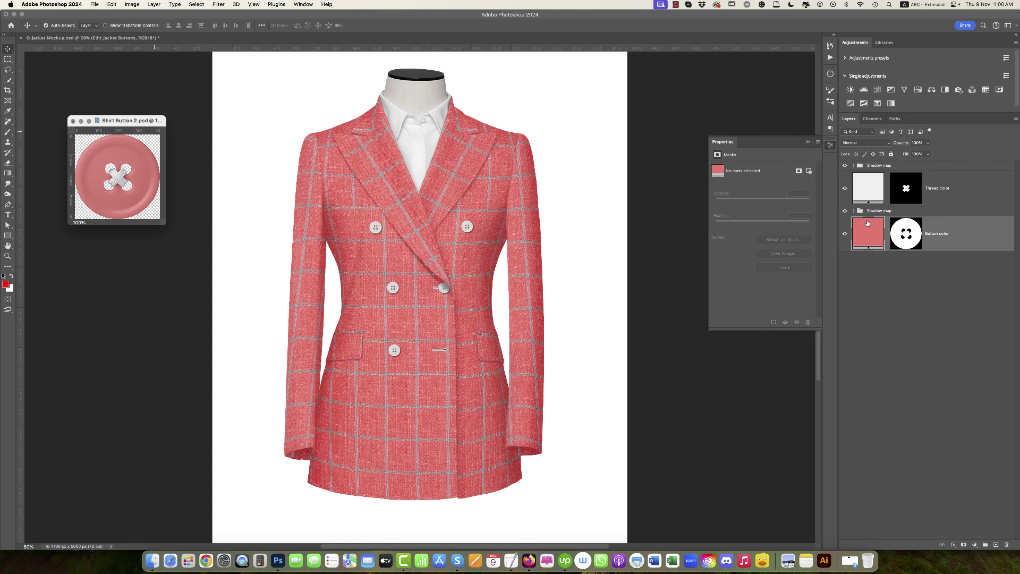
# - Set Thread color to a sampled pink, then close and save Shirt Button 2.psd
pyautogui.doubleClick(869, 186)
pyautogui.click(464, 254)
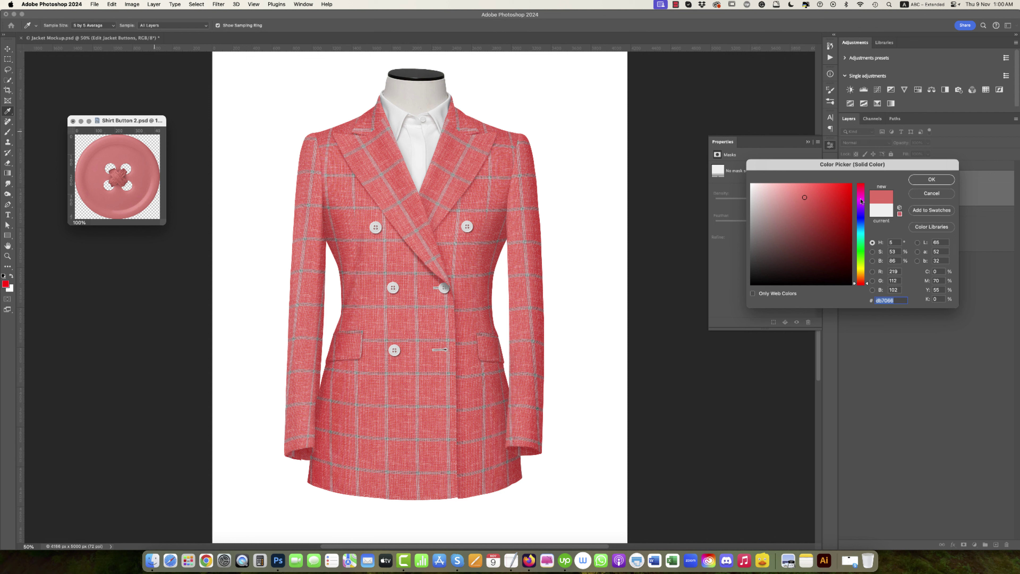
pyautogui.click(931, 179)
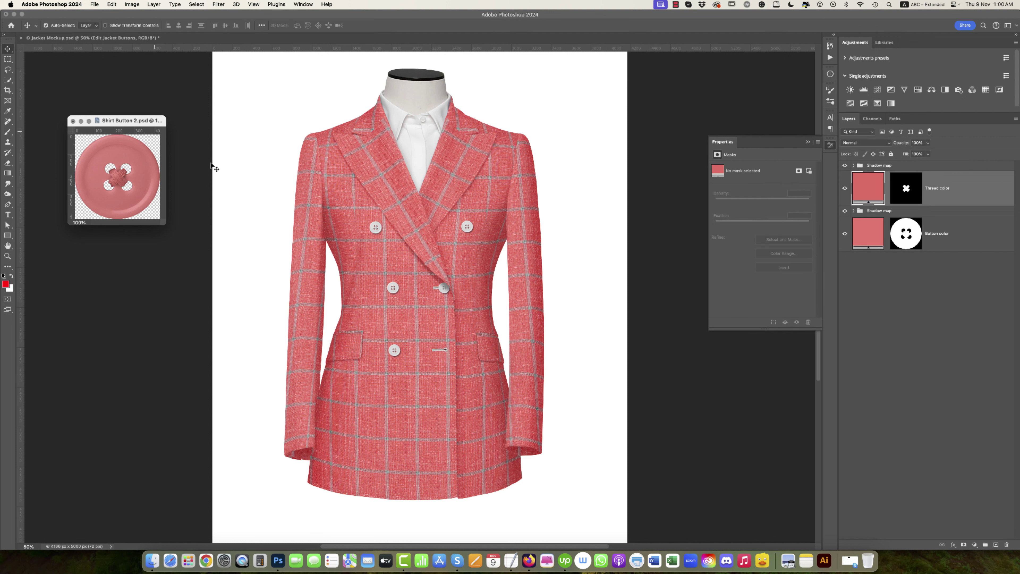
pyautogui.click(73, 121)
pyautogui.click(486, 193)
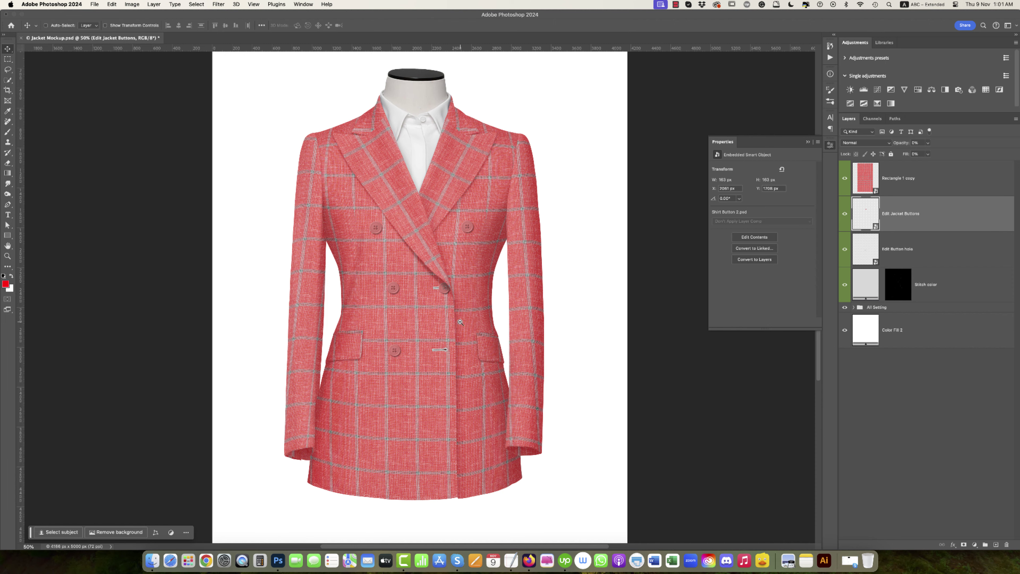
# - Set the Button hole Color Fill to a brightened red sampled from the jacket, then save Button hole.psd
pyautogui.scroll(2, 460, 323)
pyautogui.scroll(5, 485, 323)
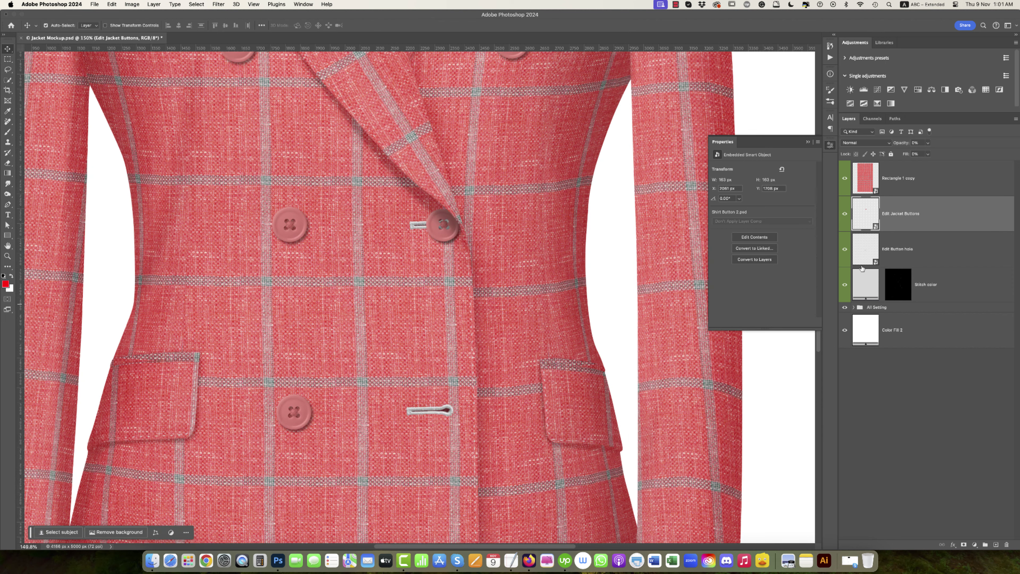
pyautogui.doubleClick(864, 254)
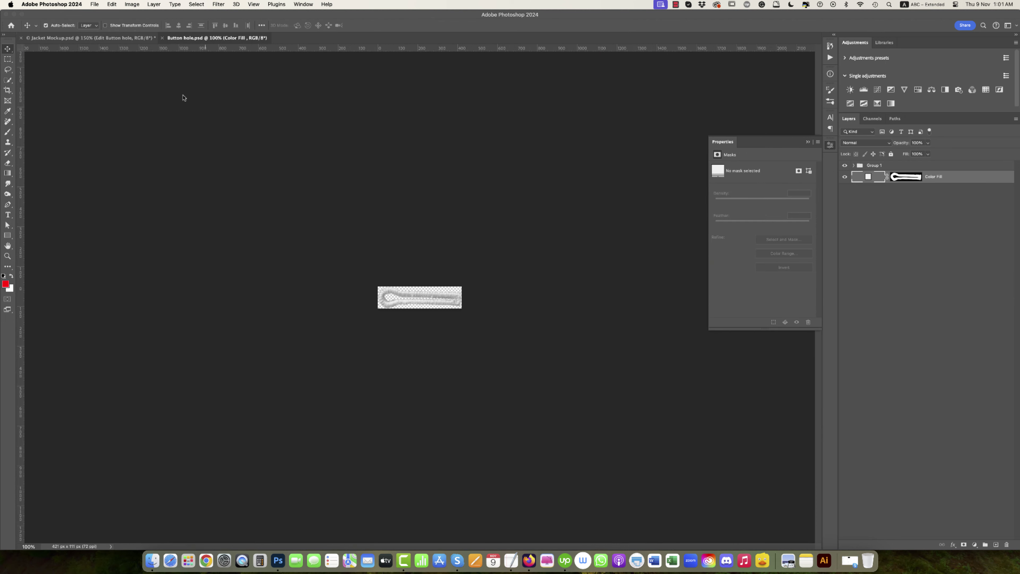
pyautogui.moveTo(183, 37); pyautogui.dragTo(182, 144)
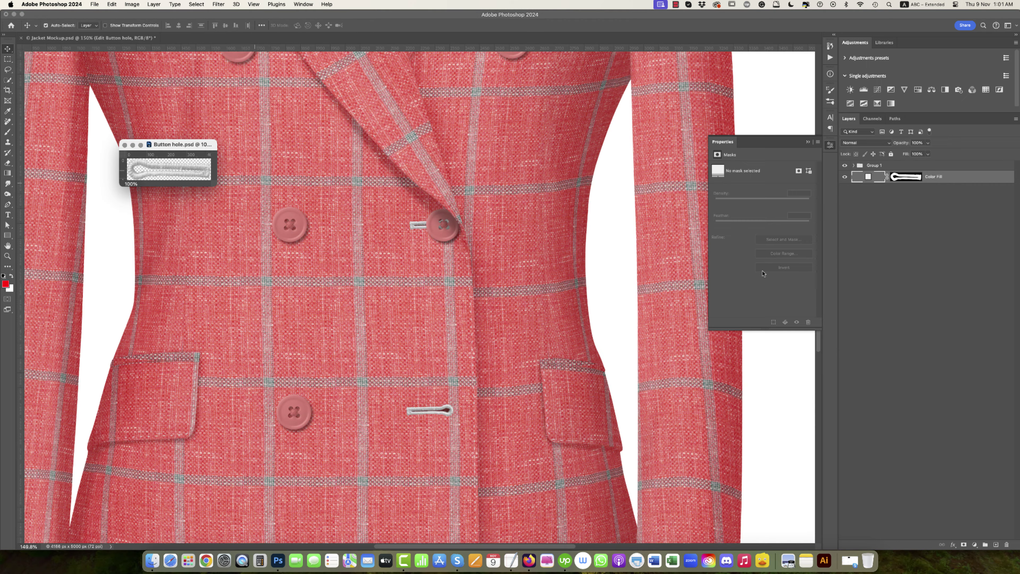
pyautogui.doubleClick(868, 177)
pyautogui.click(485, 260)
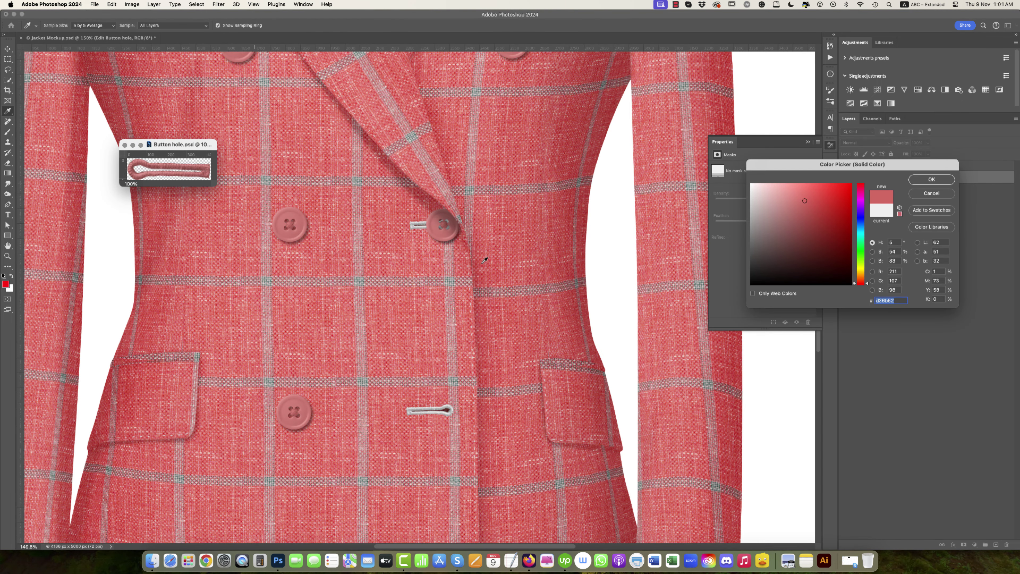
pyautogui.click(427, 330)
pyautogui.moveTo(825, 201)
pyautogui.mouseDown()
pyautogui.moveTo(805, 185)
pyautogui.moveTo(816, 184)
pyautogui.mouseUp()
pyautogui.click(930, 179)
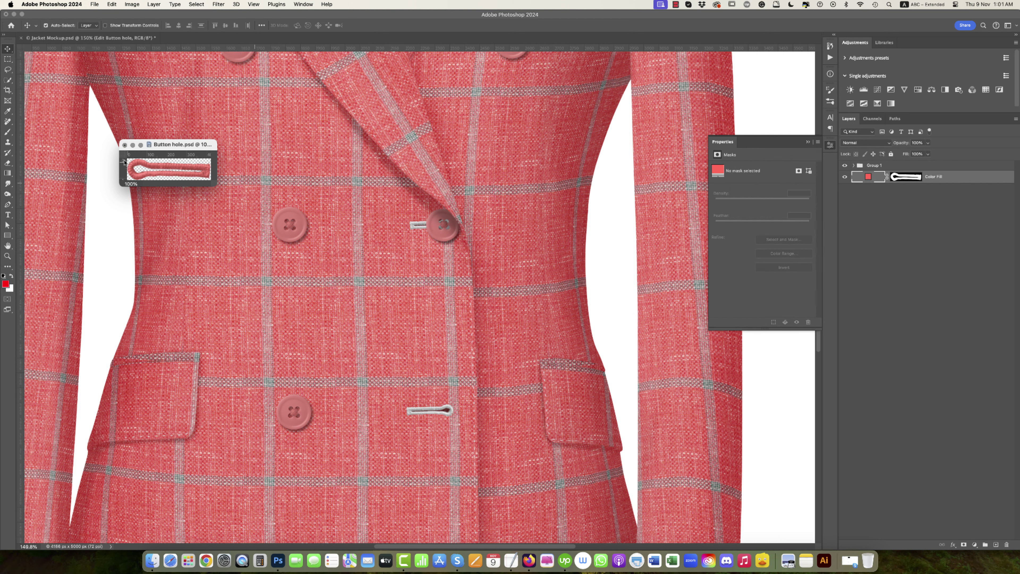
pyautogui.click(125, 145)
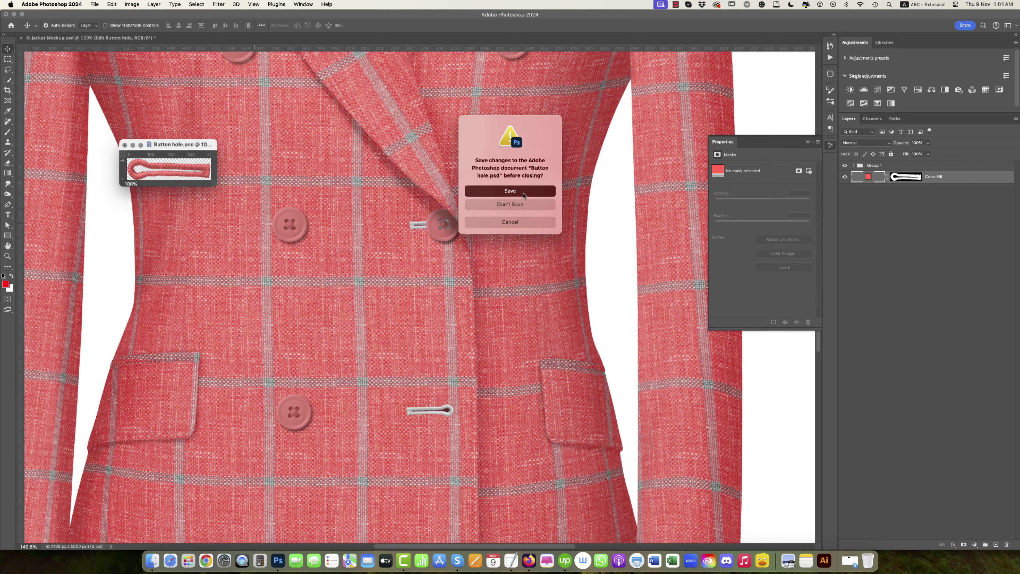
pyautogui.press('Return')
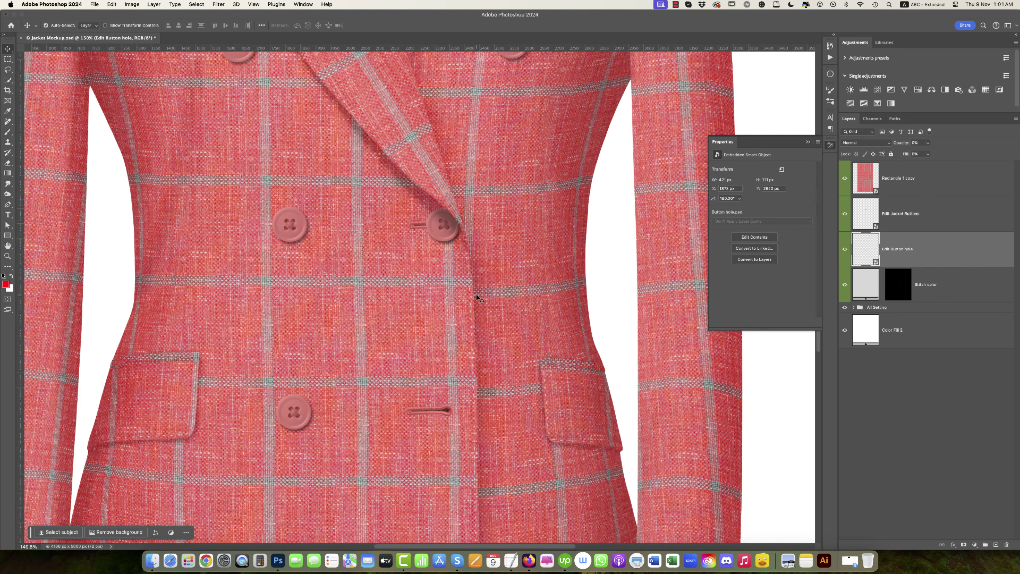
# - Zoom in on the upper-left button and lapel and select the Stitch color layer
pyautogui.moveTo(482, 293)
pyautogui.mouseDown()
pyautogui.moveTo(409, 238)
pyautogui.moveTo(466, 249)
pyautogui.mouseUp()
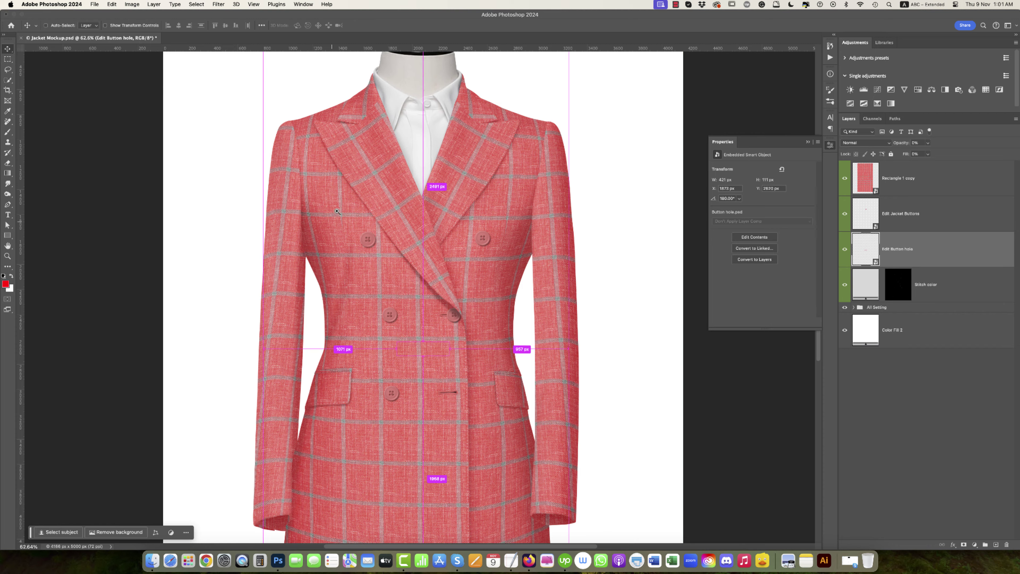
pyautogui.moveTo(382, 201); pyautogui.dragTo(433, 254)
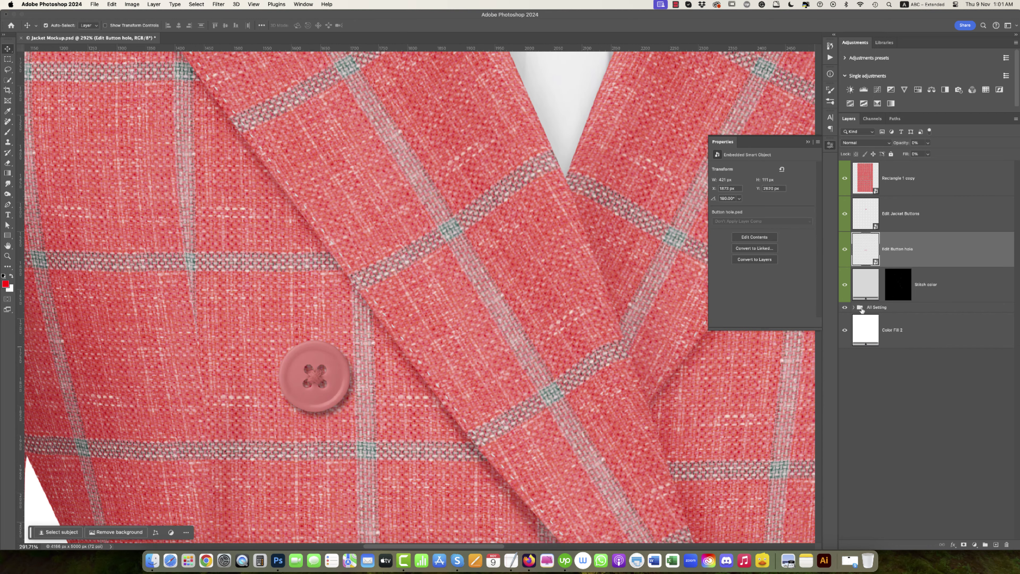
pyautogui.click(868, 283)
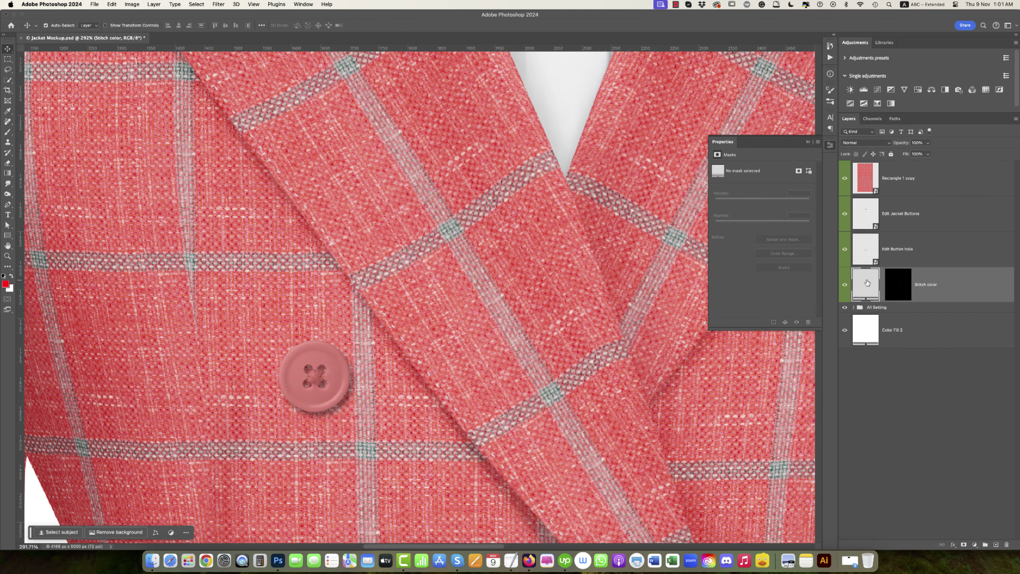
# - Try dark red, bright red, pure red and white for the Stitch color fill
pyautogui.doubleClick(851, 288)
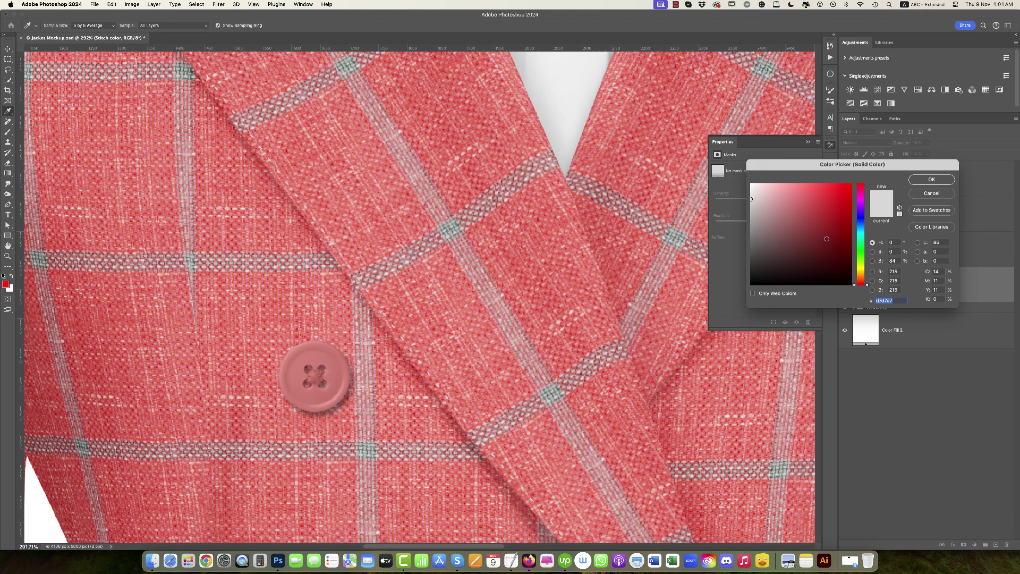
pyautogui.click(826, 239)
pyautogui.scroll(3, 425, 360)
pyautogui.scroll(3, 434, 365)
pyautogui.scroll(3, 449, 375)
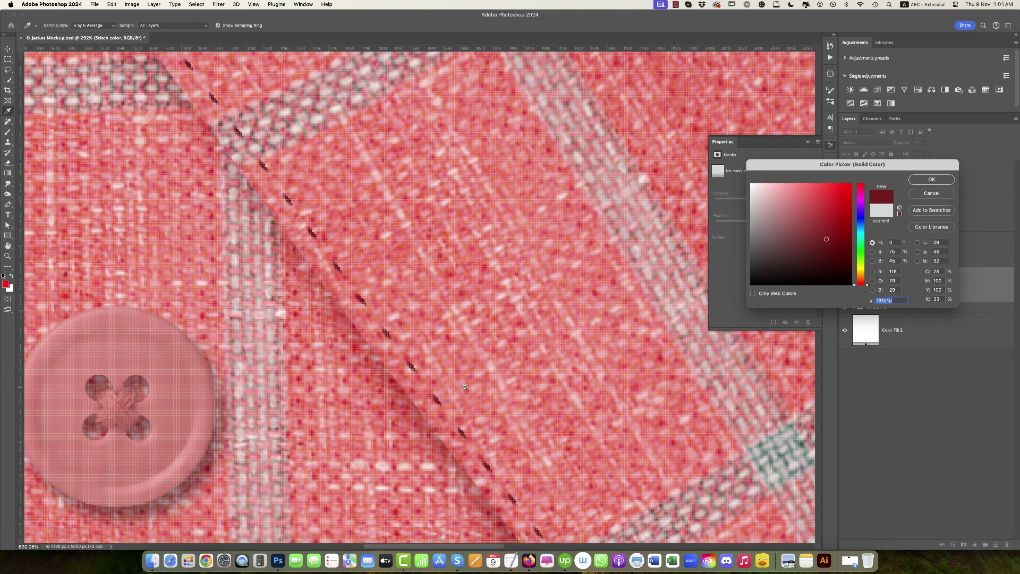
pyautogui.scroll(3, 465, 387)
pyautogui.scroll(-3, 465, 387)
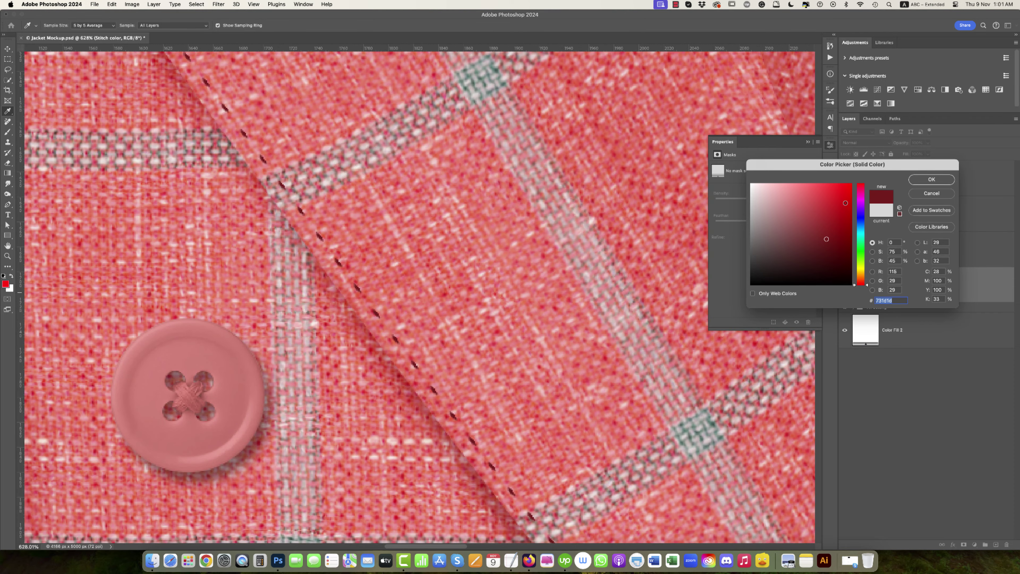
pyautogui.click(842, 207)
pyautogui.click(852, 184)
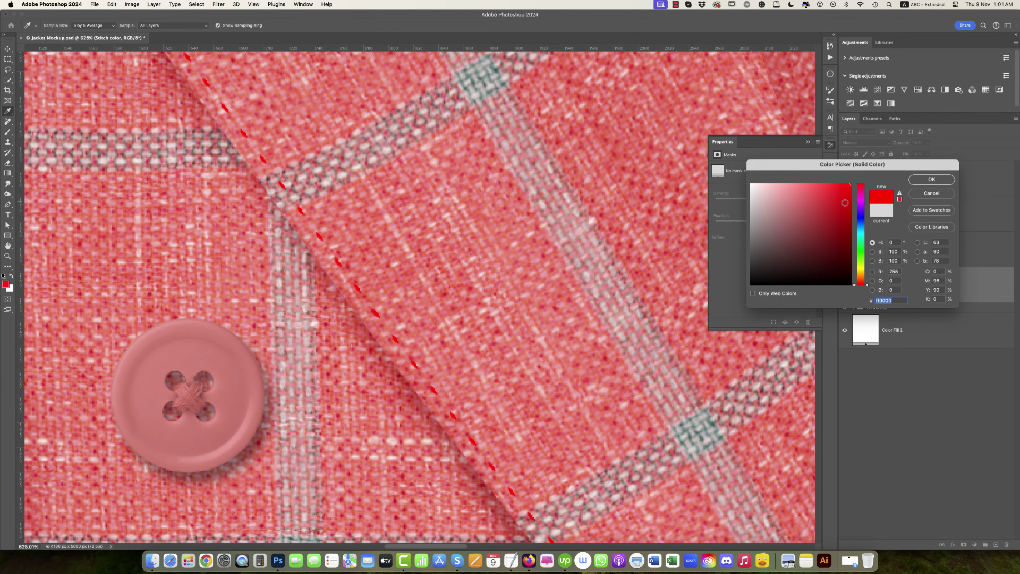
pyautogui.moveTo(781, 202); pyautogui.dragTo(750, 185)
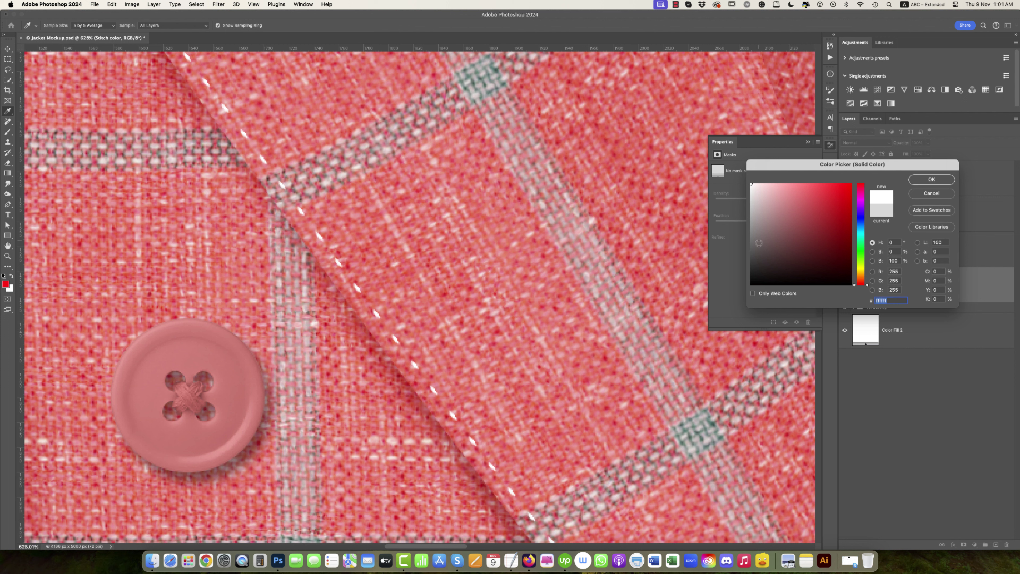
# - Try a sampled dark colour and bright green, then settle the stitching on near-white fdfdfd
pyautogui.click(338, 262)
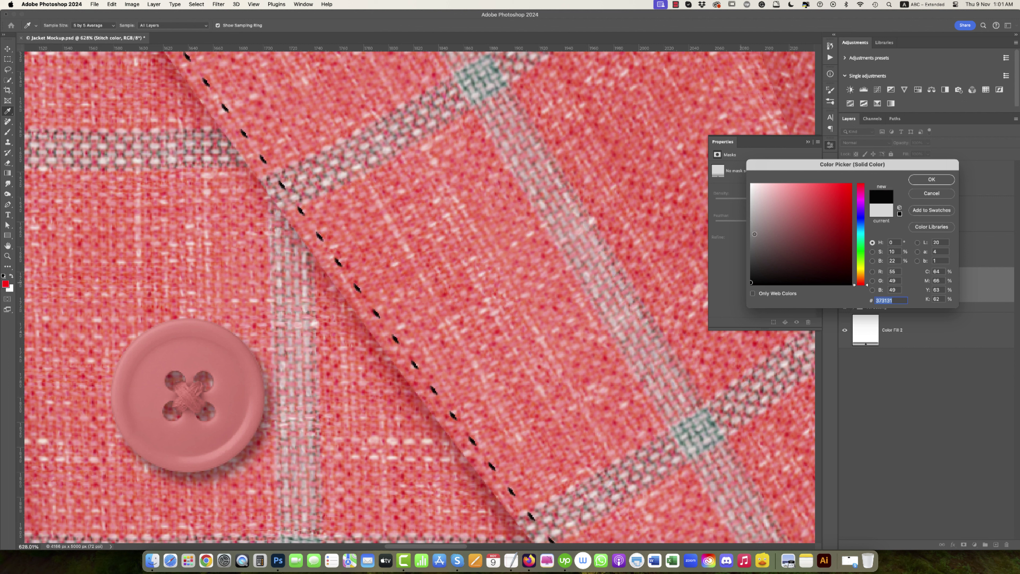
pyautogui.click(860, 250)
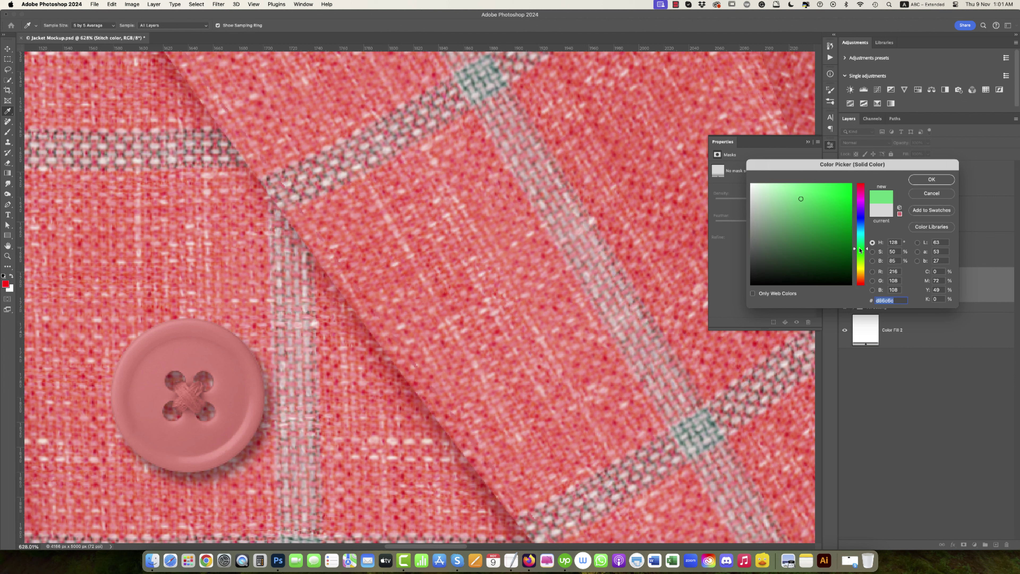
pyautogui.moveTo(832, 204); pyautogui.dragTo(850, 183)
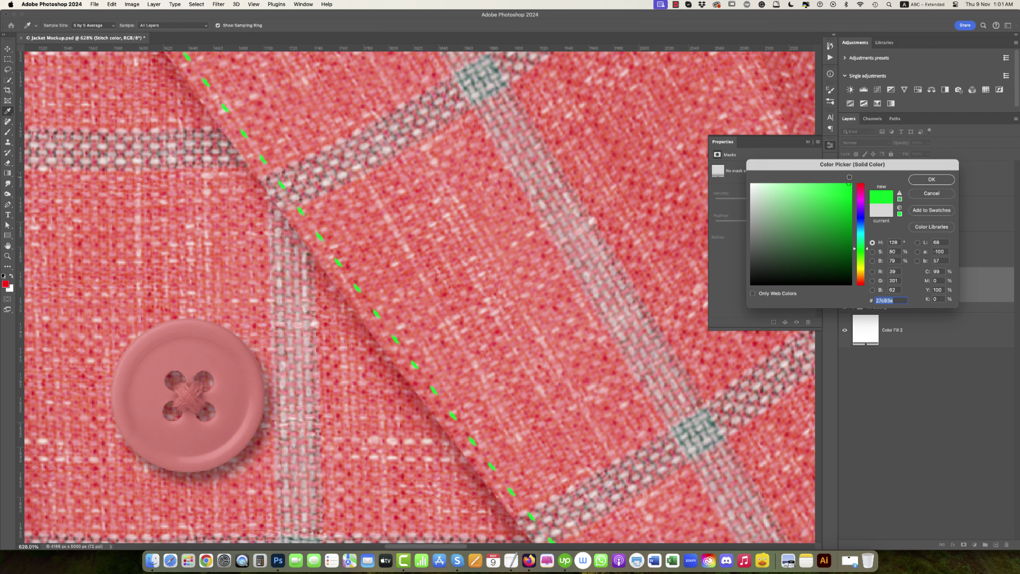
pyautogui.moveTo(765, 192); pyautogui.dragTo(744, 185)
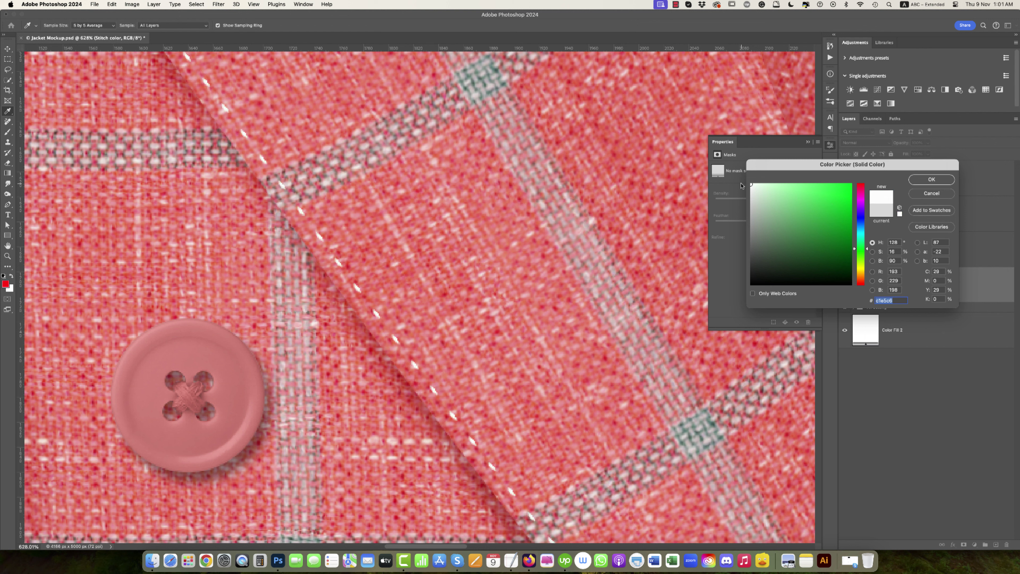
pyautogui.click(937, 182)
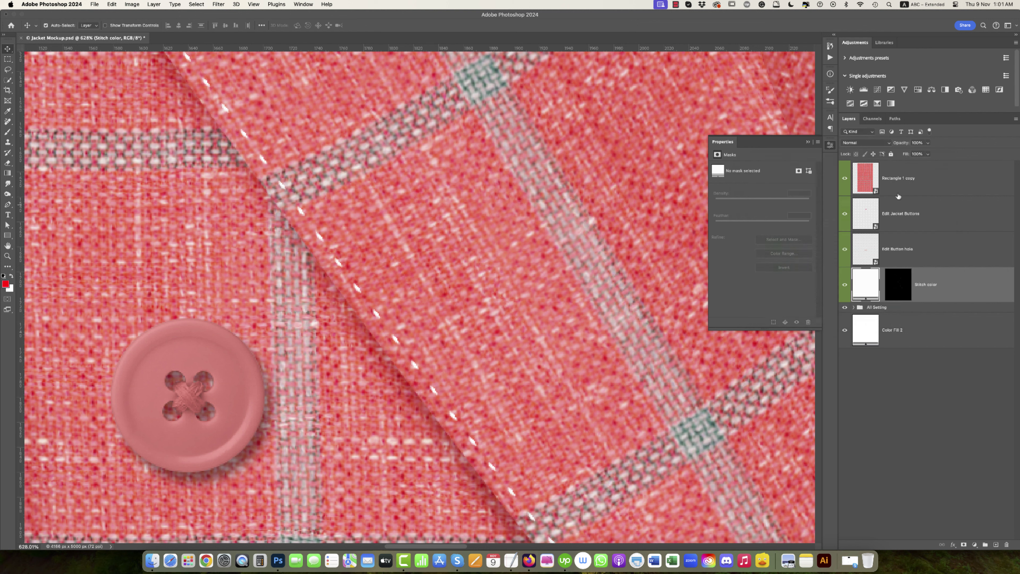
pyautogui.press('super+0')
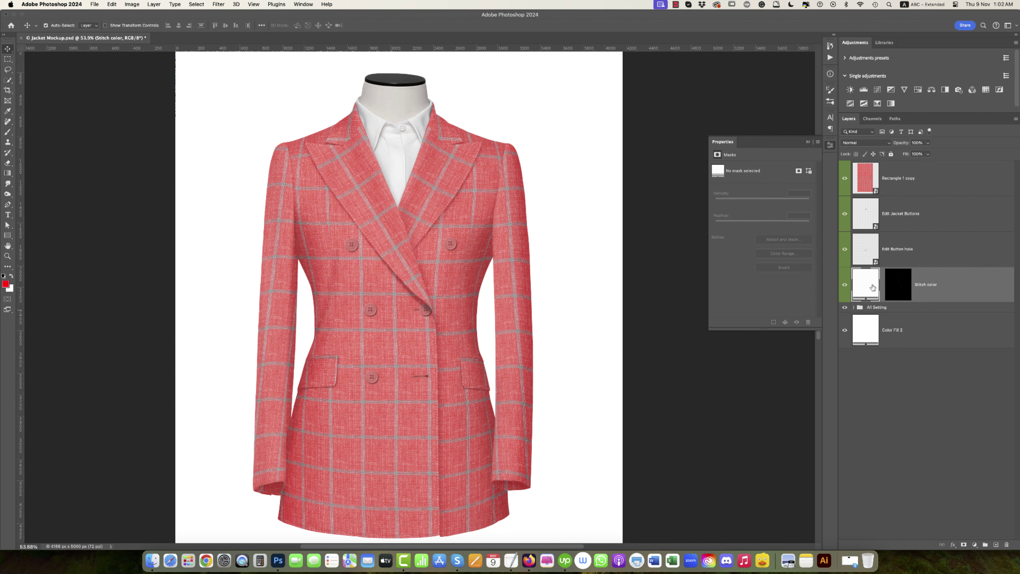
# - In the nested Rectangle 11.psb, delete Layer 1 and turn on Rectangle 1's Pattern Overlay
pyautogui.click(867, 186)
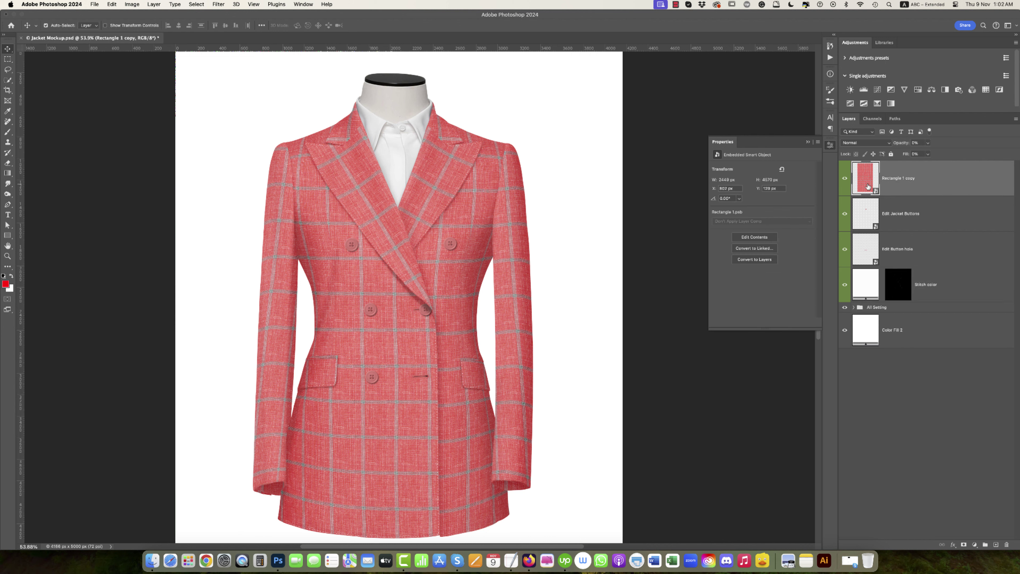
pyautogui.doubleClick(868, 186)
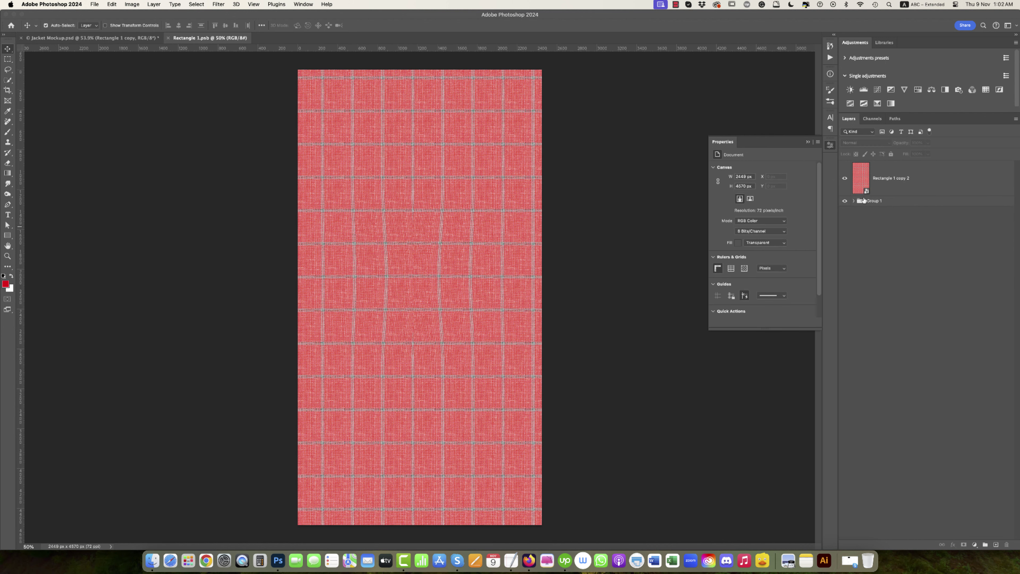
pyautogui.doubleClick(861, 185)
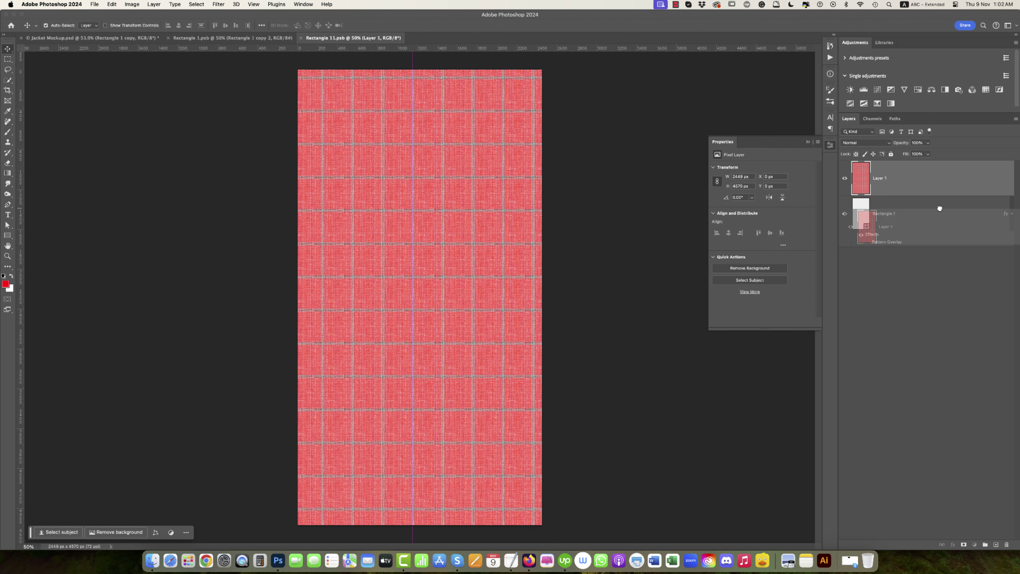
pyautogui.moveTo(939, 208); pyautogui.dragTo(936, 207)
pyautogui.click(1007, 544)
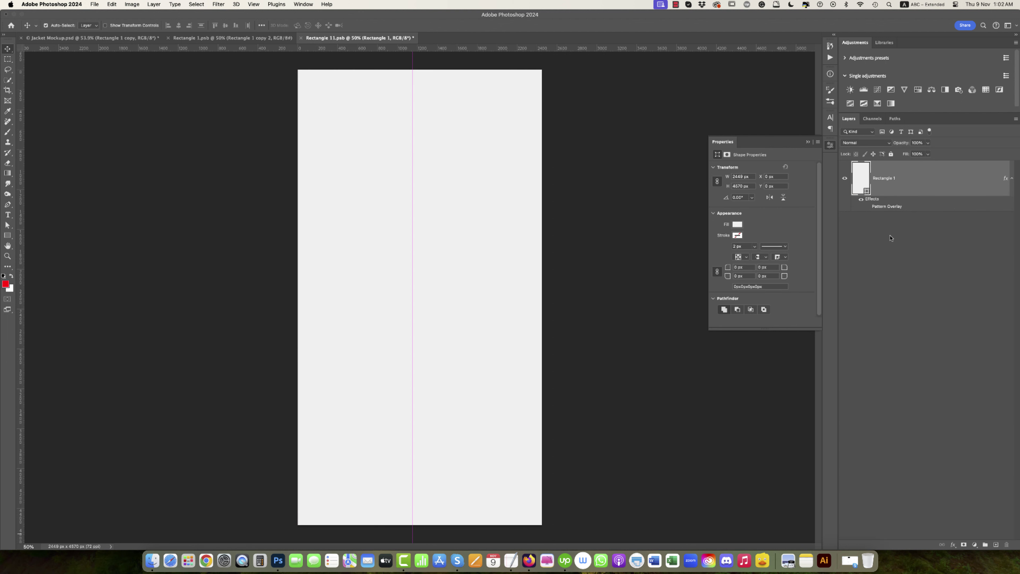
pyautogui.click(867, 207)
# - Set Rectangle 1's Pattern Overlay to the Jacket set's purple-and-navy plaid with a raised scale
pyautogui.doubleClick(879, 207)
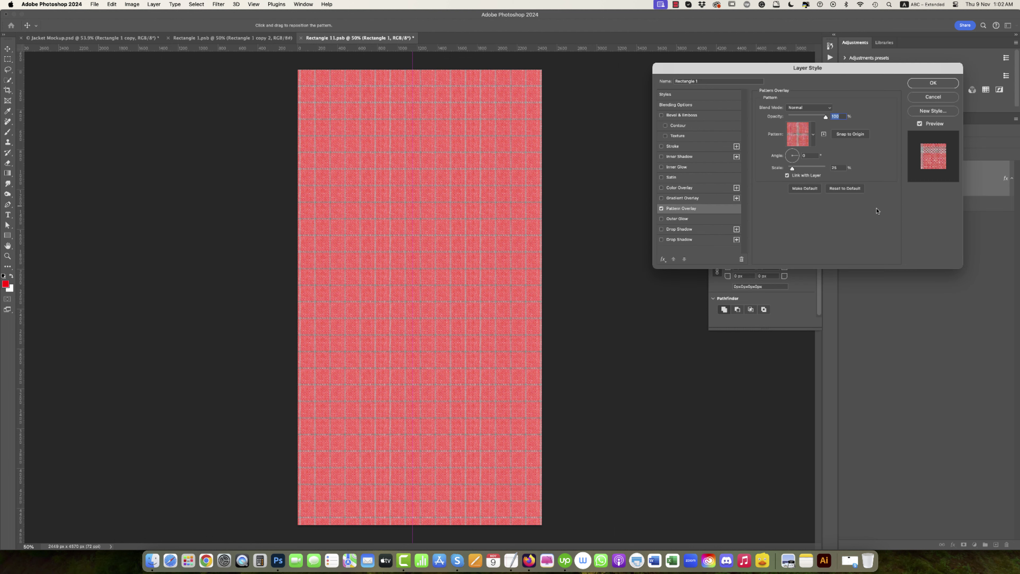
pyautogui.click(812, 134)
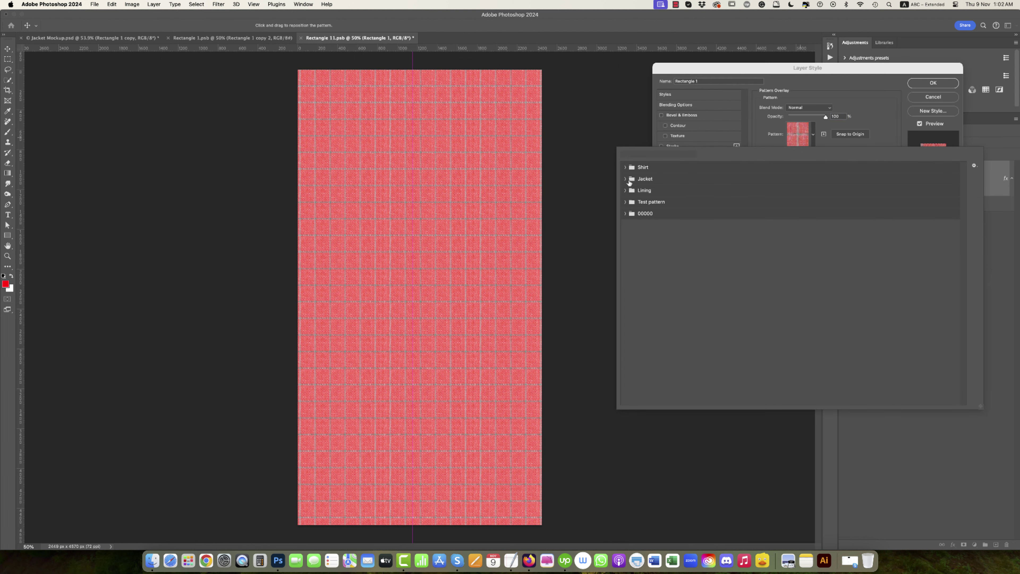
pyautogui.click(625, 179)
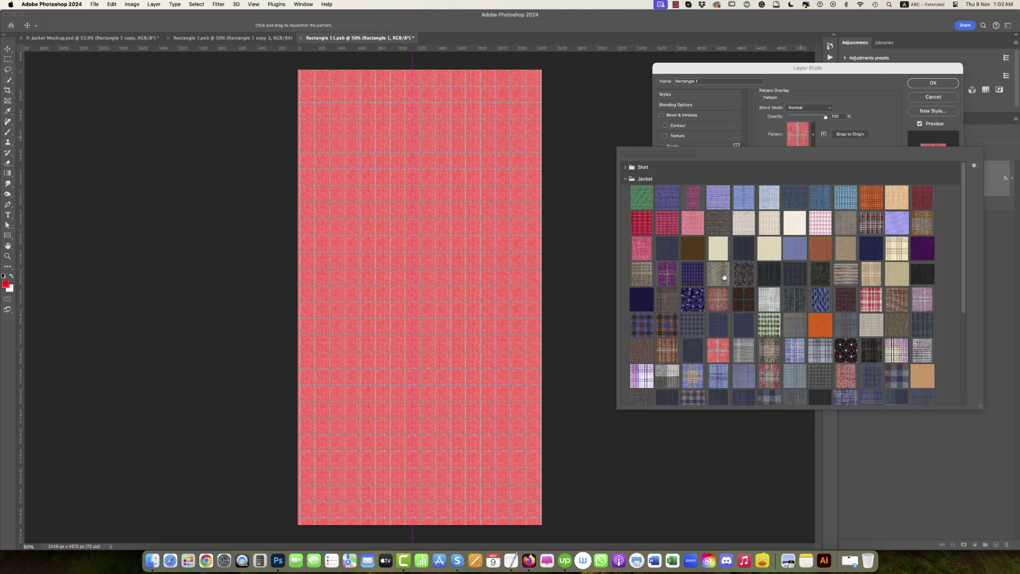
pyautogui.scroll(-1, 725, 277)
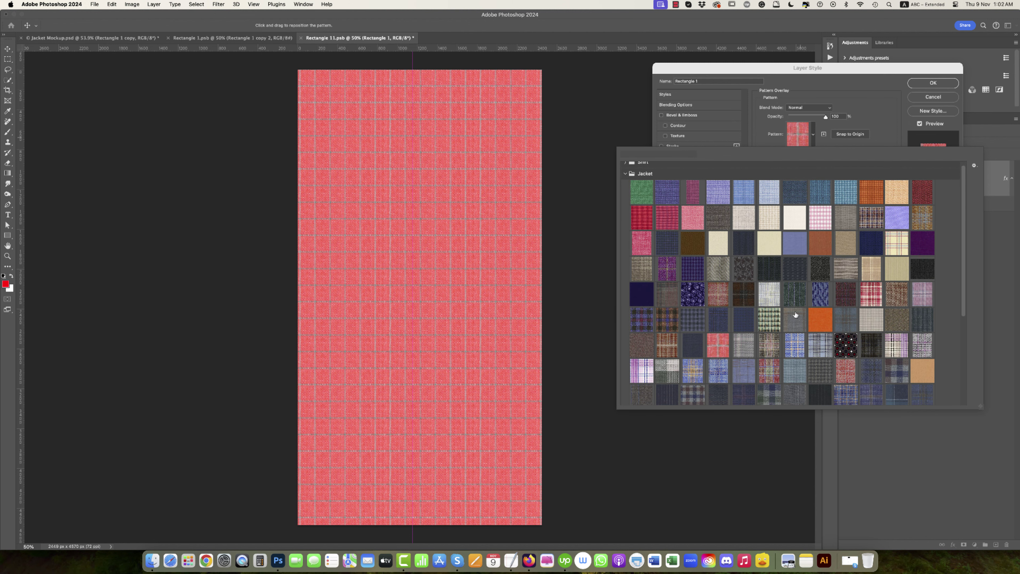
pyautogui.click(813, 292)
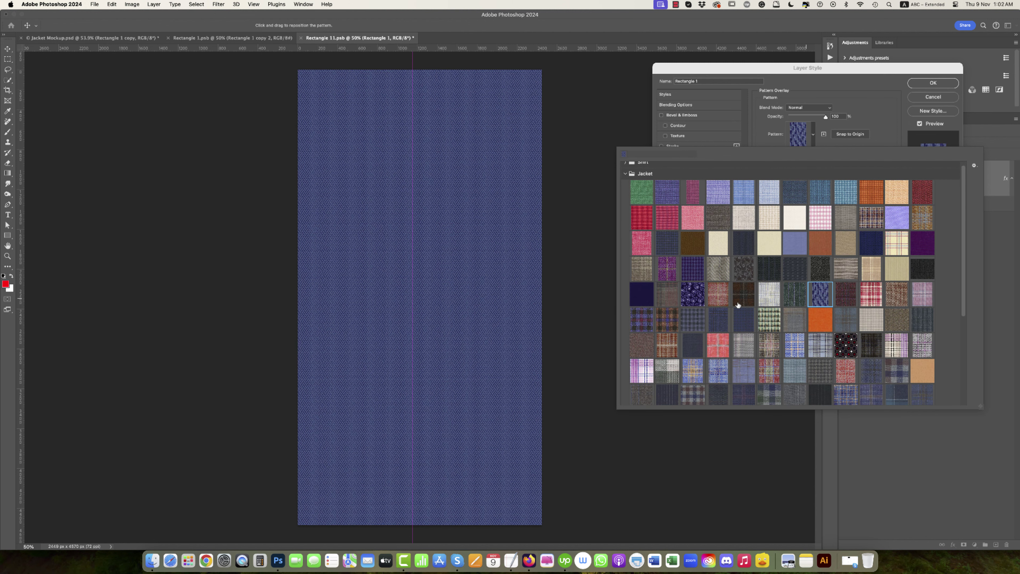
pyautogui.click(709, 302)
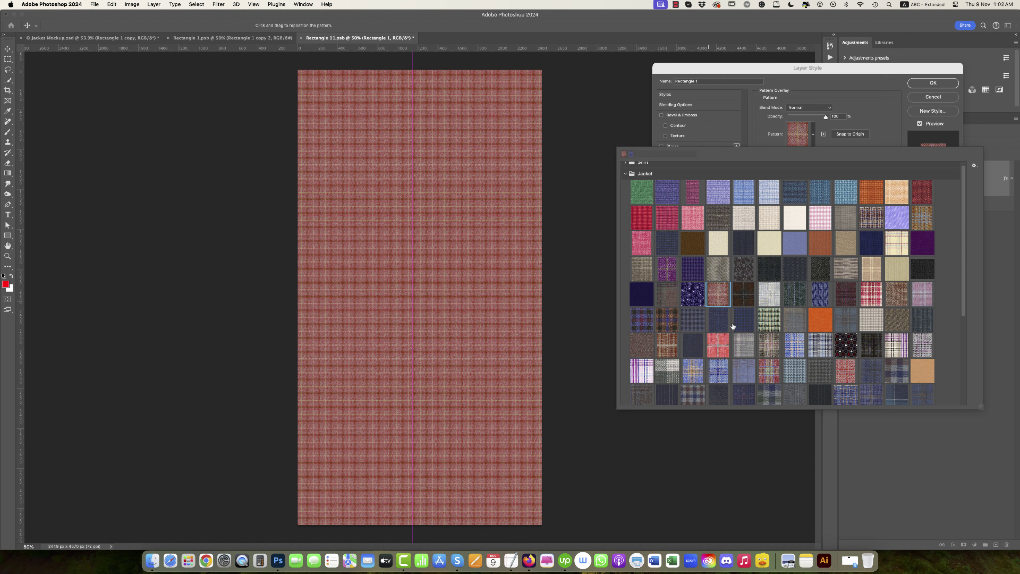
pyautogui.click(636, 319)
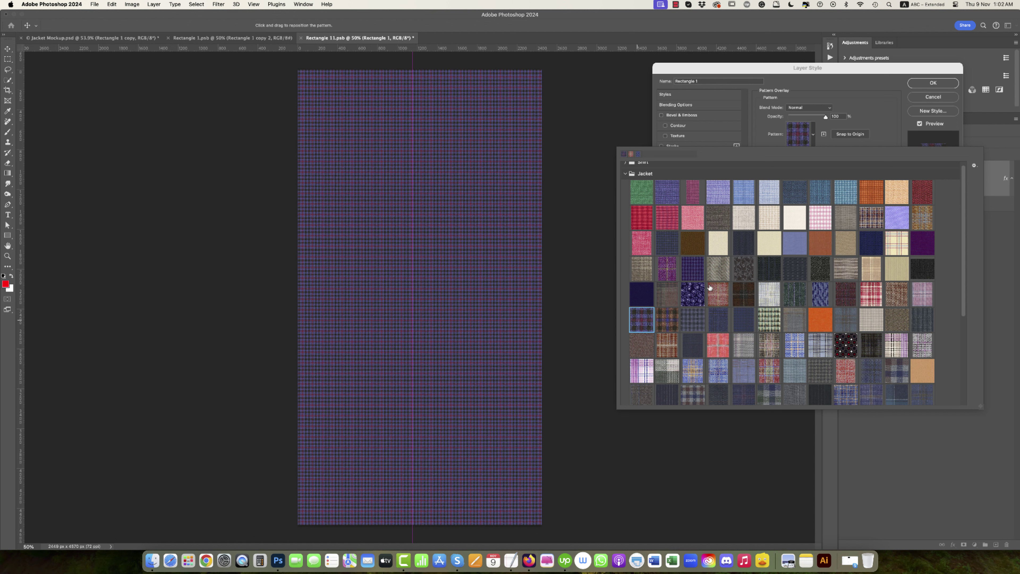
pyautogui.click(921, 85)
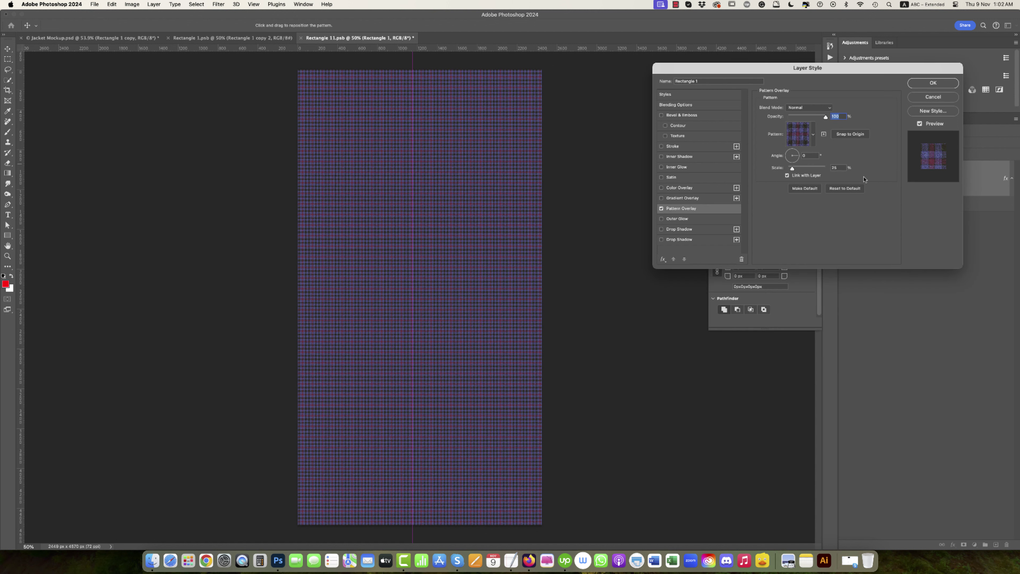
pyautogui.moveTo(792, 167)
pyautogui.mouseDown()
pyautogui.moveTo(805, 169)
pyautogui.moveTo(796, 169)
pyautogui.mouseUp()
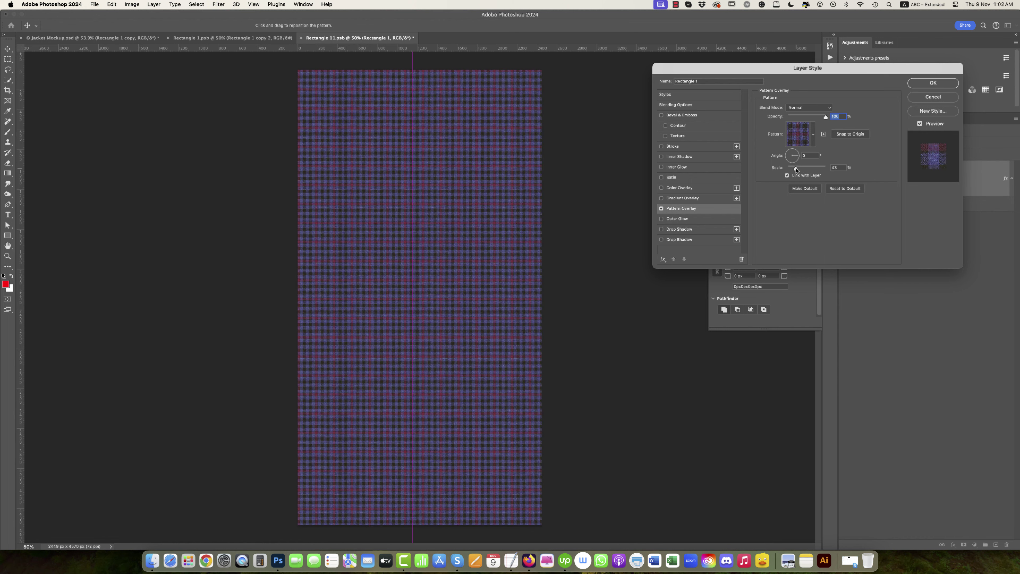
pyautogui.click(932, 83)
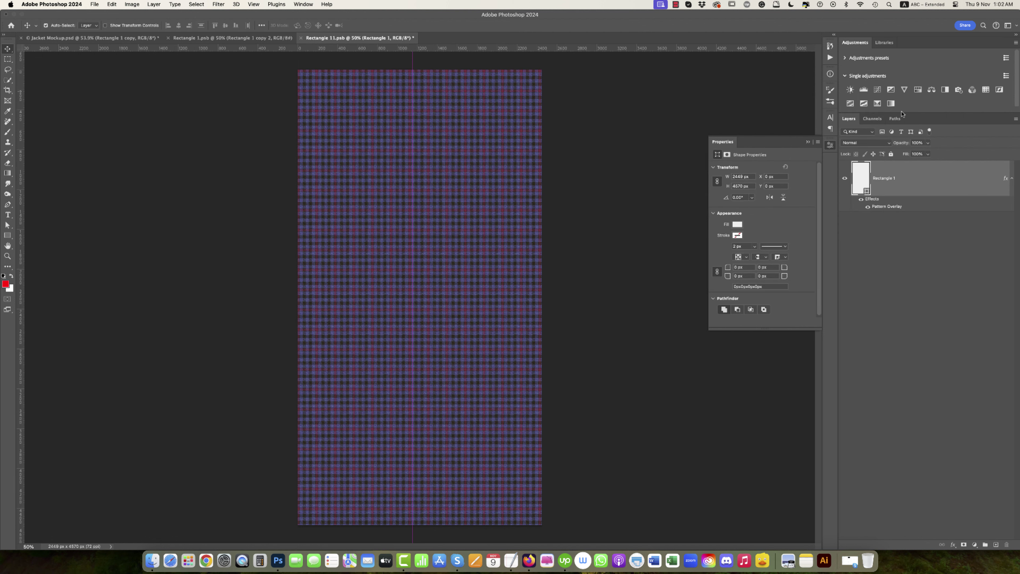
# - Save and close Rectangle 11.psb, then float and close Rectangle 1.psb to update the mockup
pyautogui.click(303, 40)
pyautogui.press('Return')
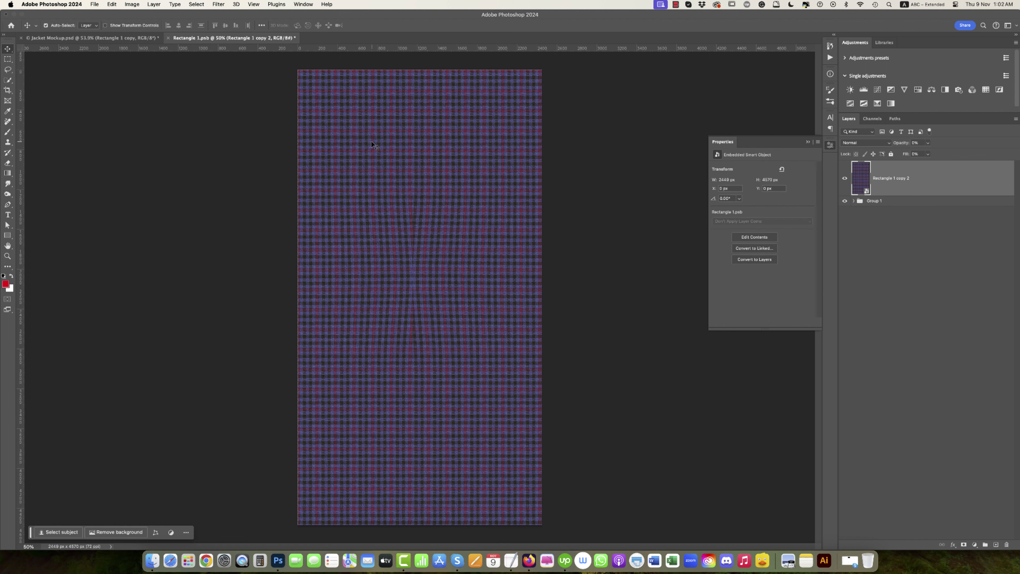
pyautogui.moveTo(251, 38); pyautogui.dragTo(94, 128)
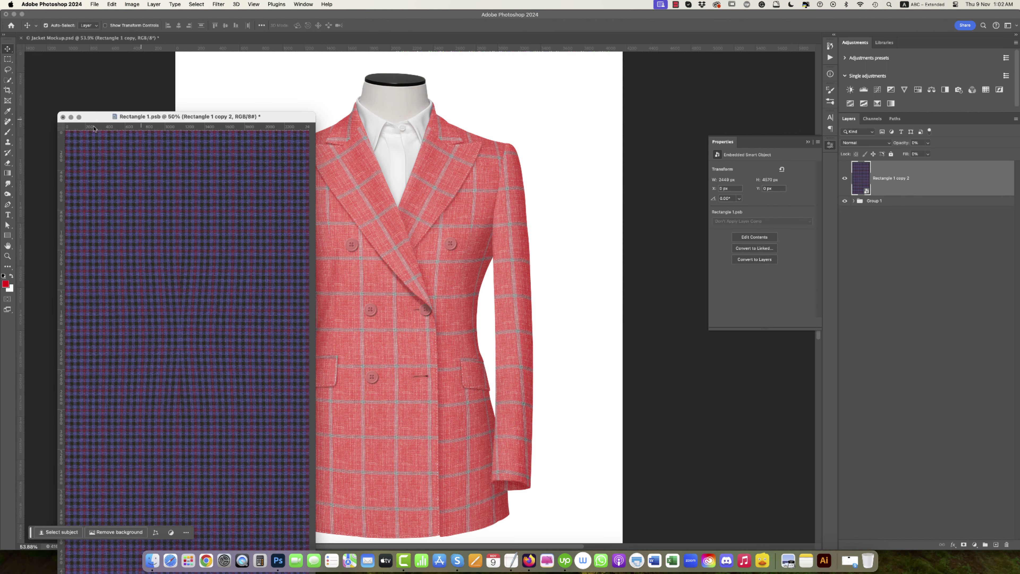
pyautogui.click(63, 117)
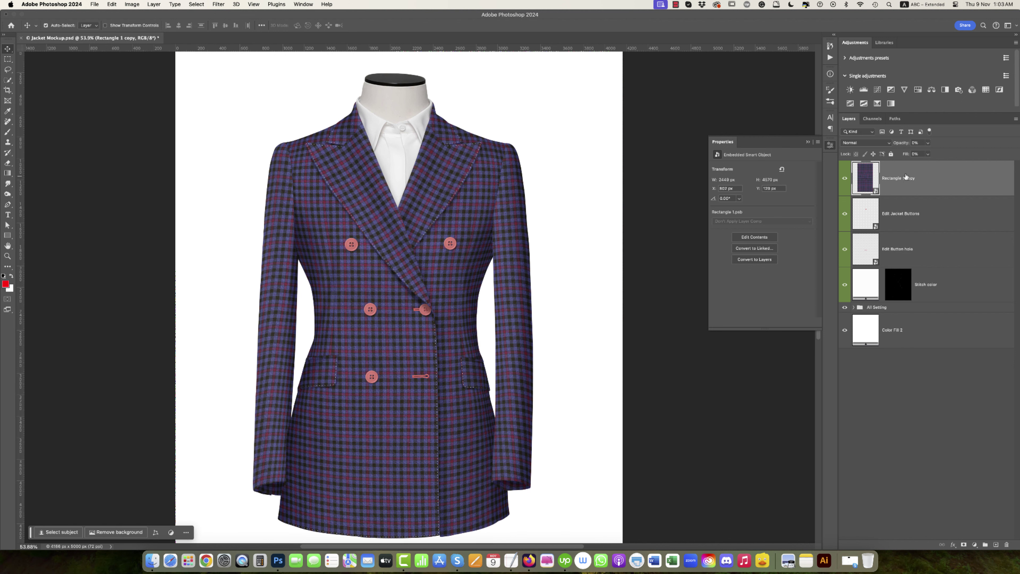
# - Apply a navy pinstripe Pattern Overlay inside the nested fabric tile smart object
pyautogui.doubleClick(857, 180)
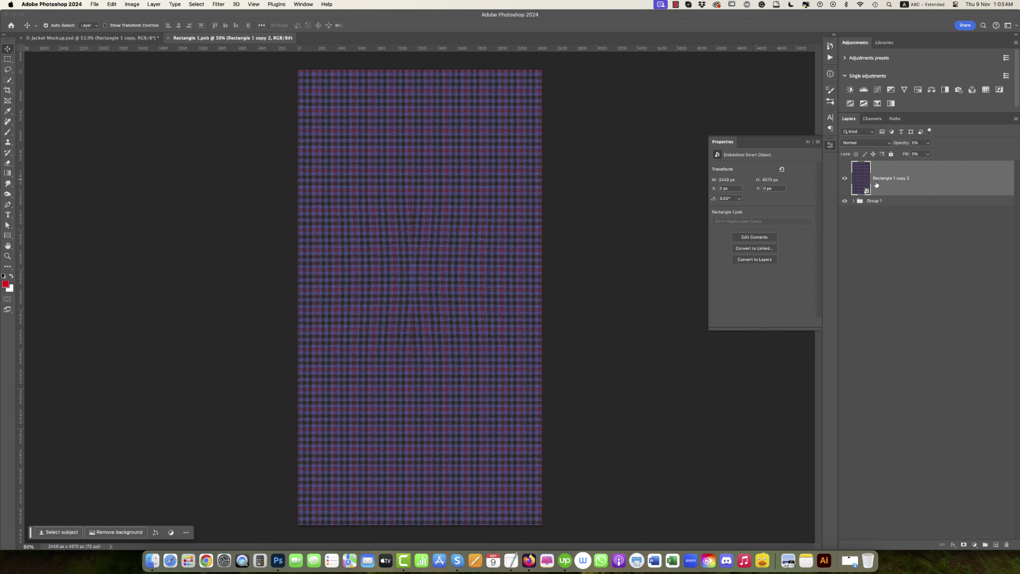
pyautogui.doubleClick(860, 184)
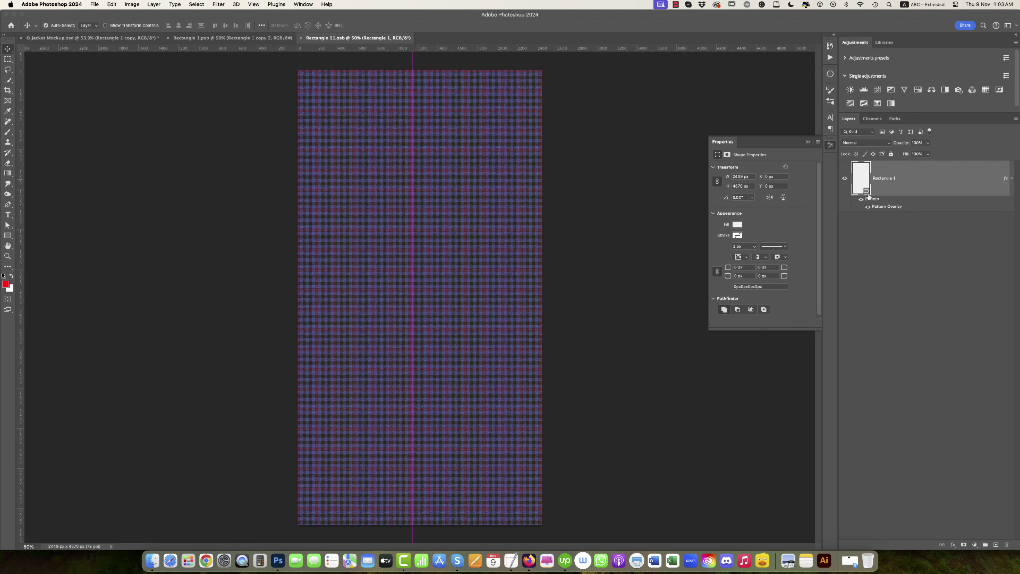
pyautogui.doubleClick(876, 208)
pyautogui.click(810, 136)
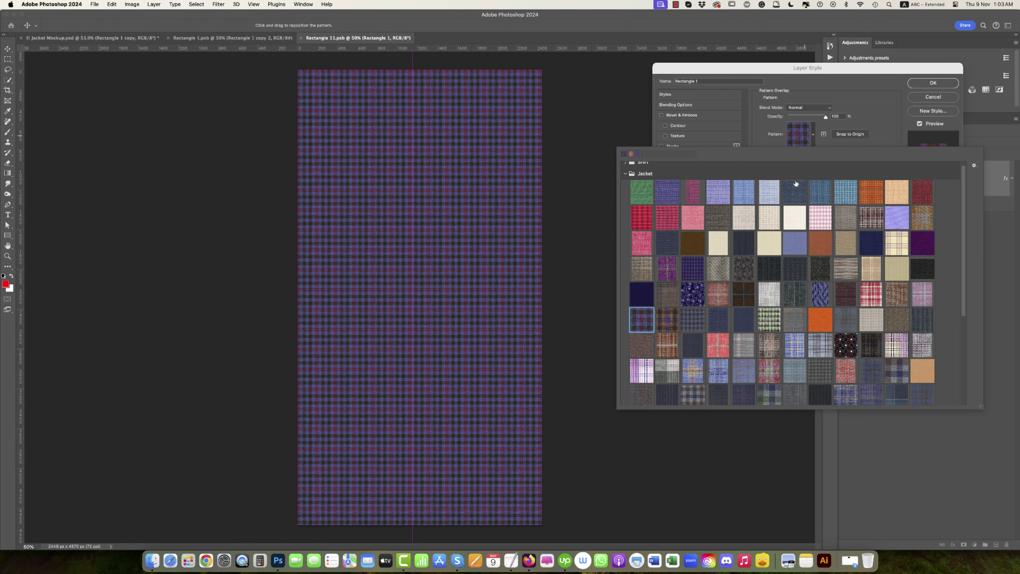
pyautogui.click(780, 273)
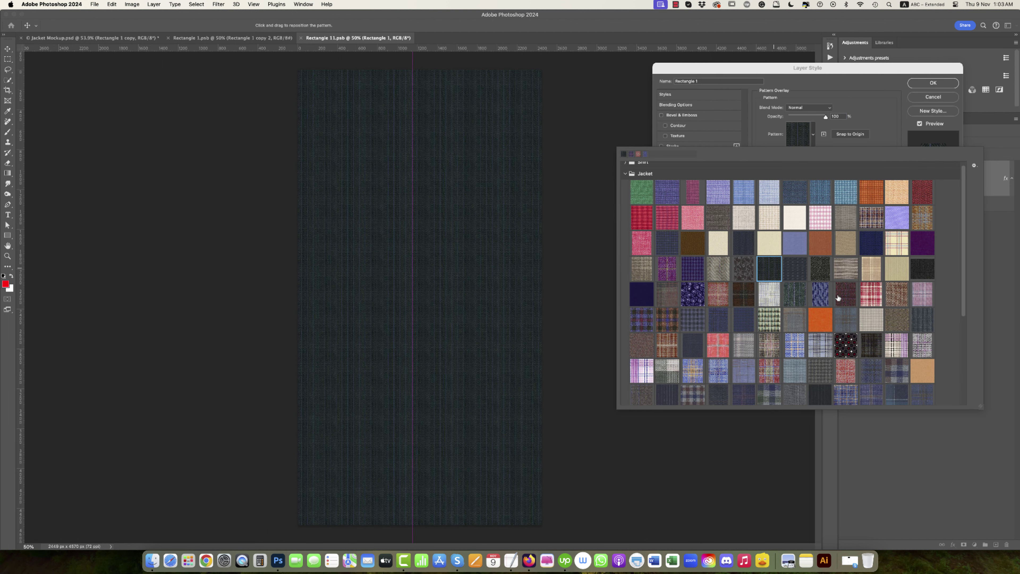
pyautogui.scroll(-2, 832, 322)
pyautogui.click(794, 358)
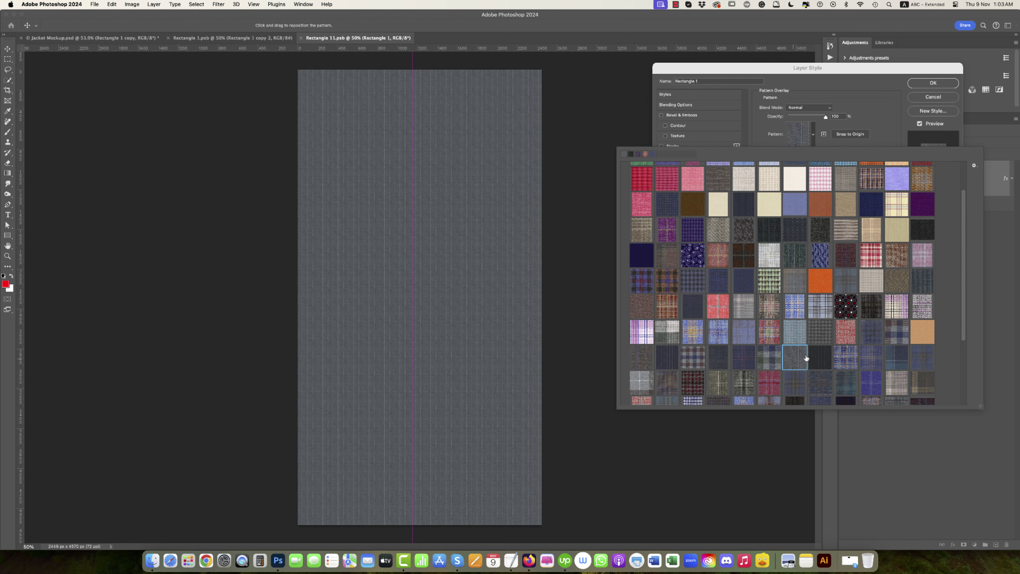
pyautogui.click(820, 358)
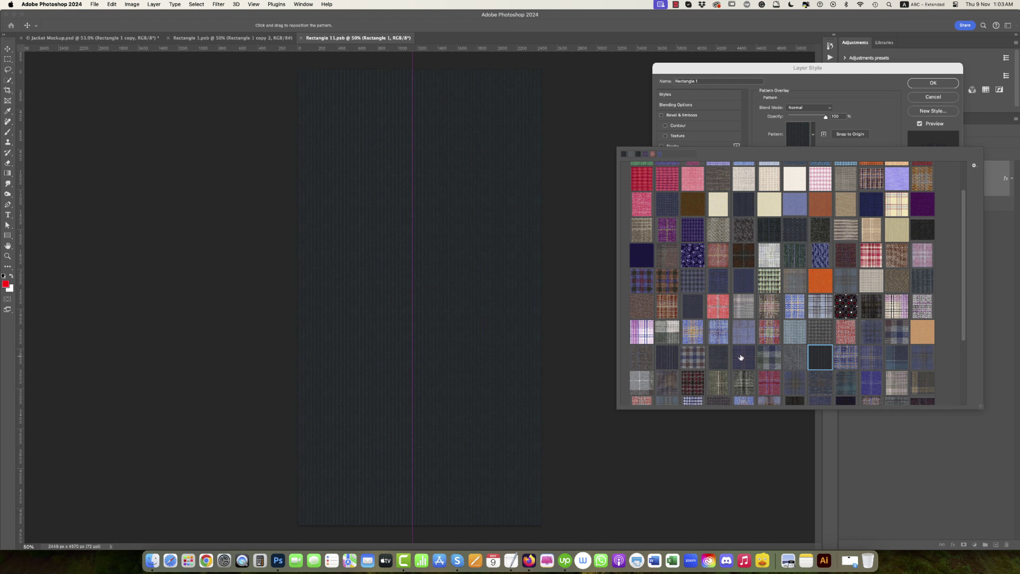
pyautogui.click(741, 357)
pyautogui.click(666, 353)
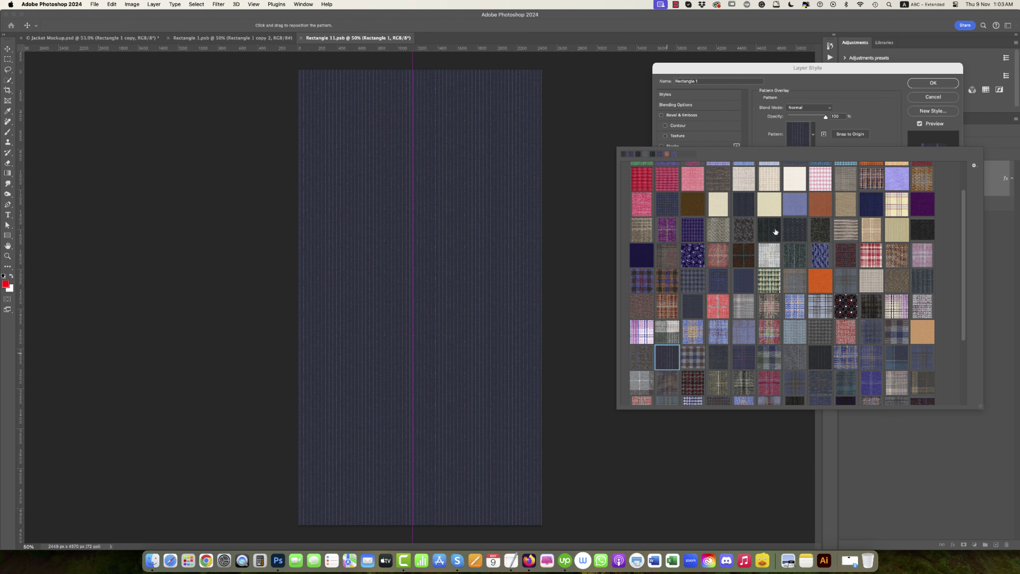
pyautogui.click(931, 76)
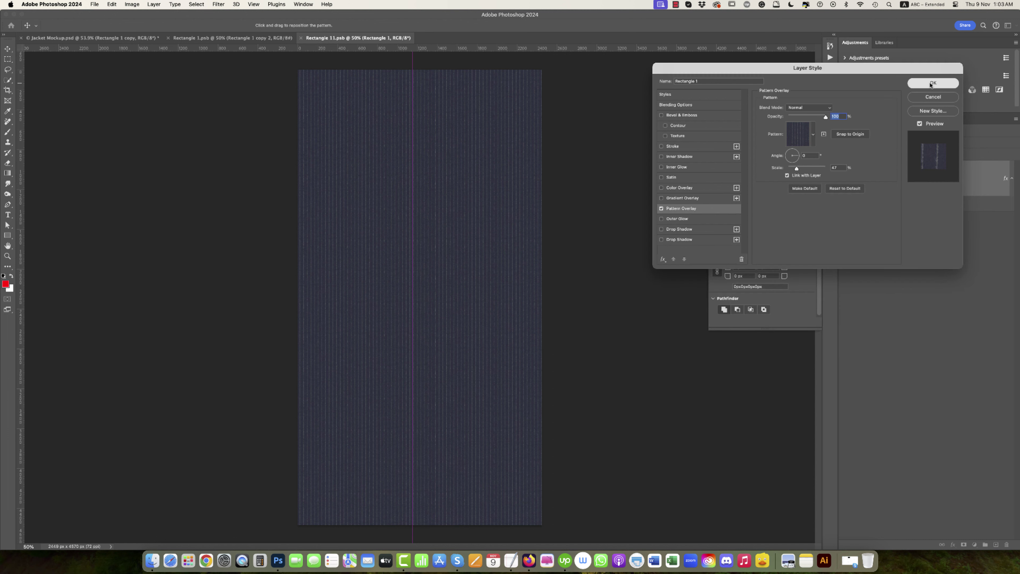
# - Close and save the pattern tile and Rectangle 1.psb so the mockup updates
pyautogui.click(301, 39)
pyautogui.click(518, 188)
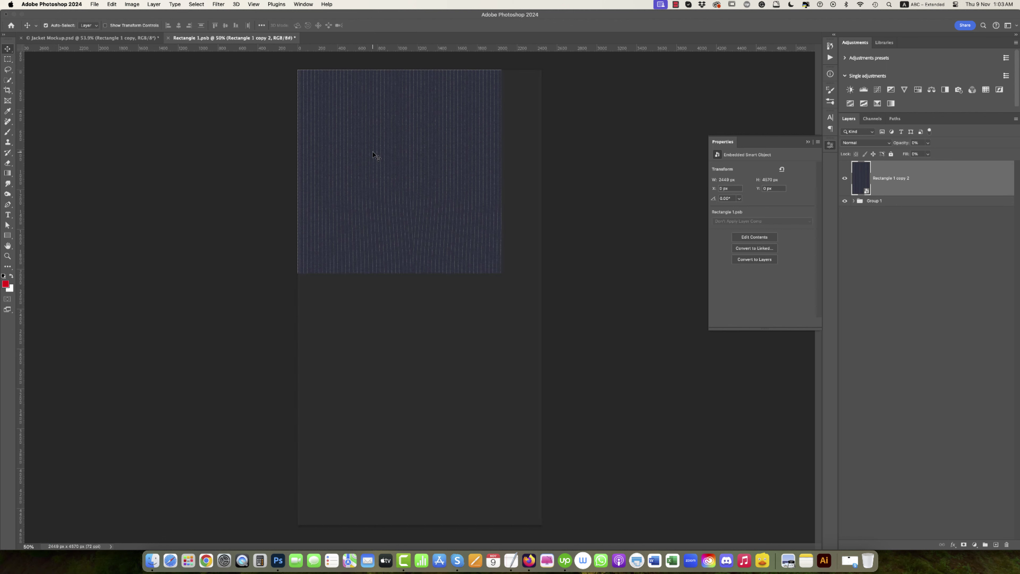
pyautogui.moveTo(233, 38); pyautogui.dragTo(132, 149)
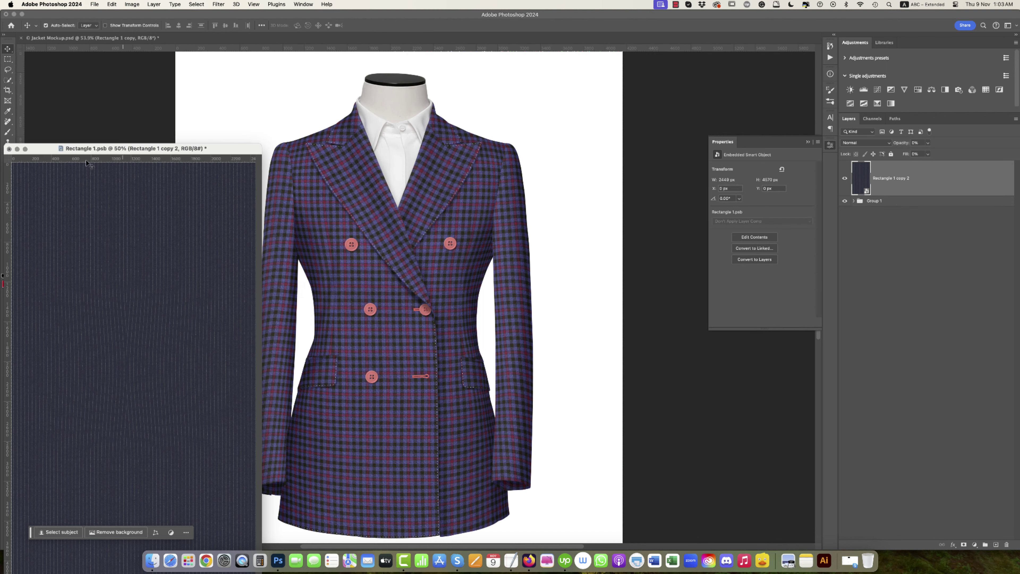
pyautogui.click(9, 149)
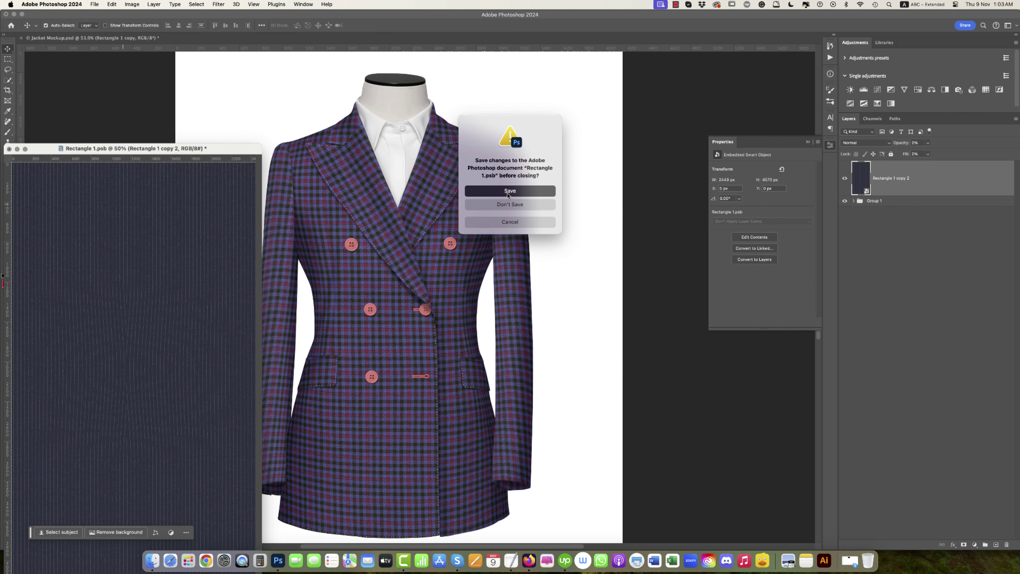
pyautogui.click(507, 193)
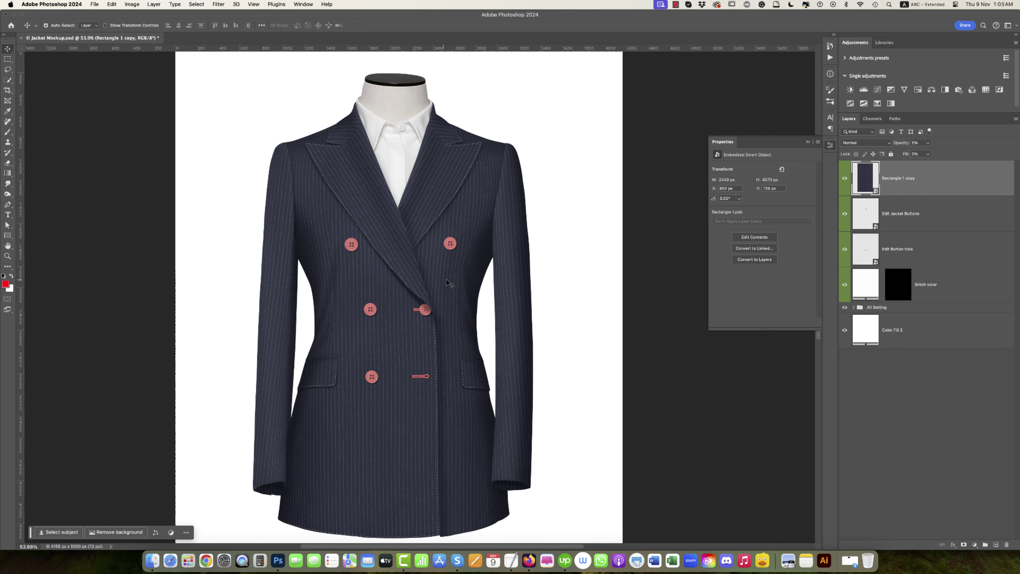
# - Zoom in on the navy pinstripe jacket's top-left button and lapel stitching
pyautogui.scroll(1, 431, 264)
pyautogui.scroll(5, 433, 276)
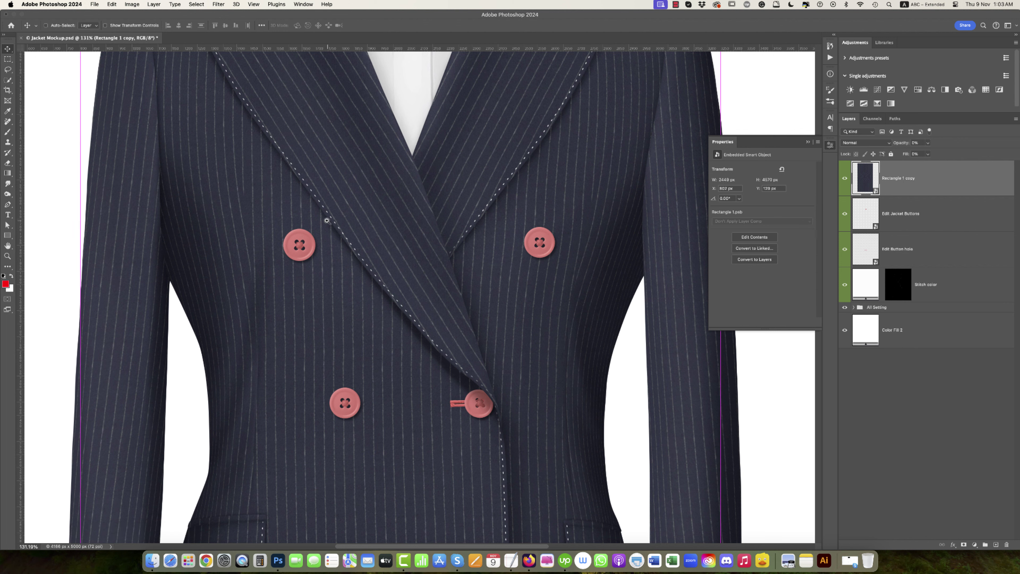
pyautogui.scroll(7, 327, 220)
pyautogui.scroll(-2, 379, 256)
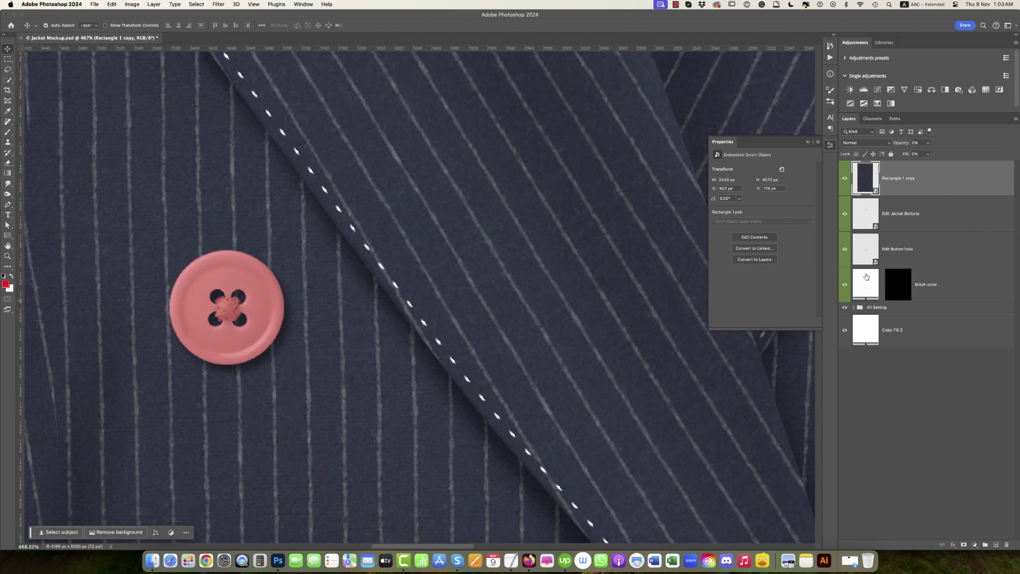
# - Change the Stitch color fill layer to light blue #97a6da
pyautogui.click(863, 282)
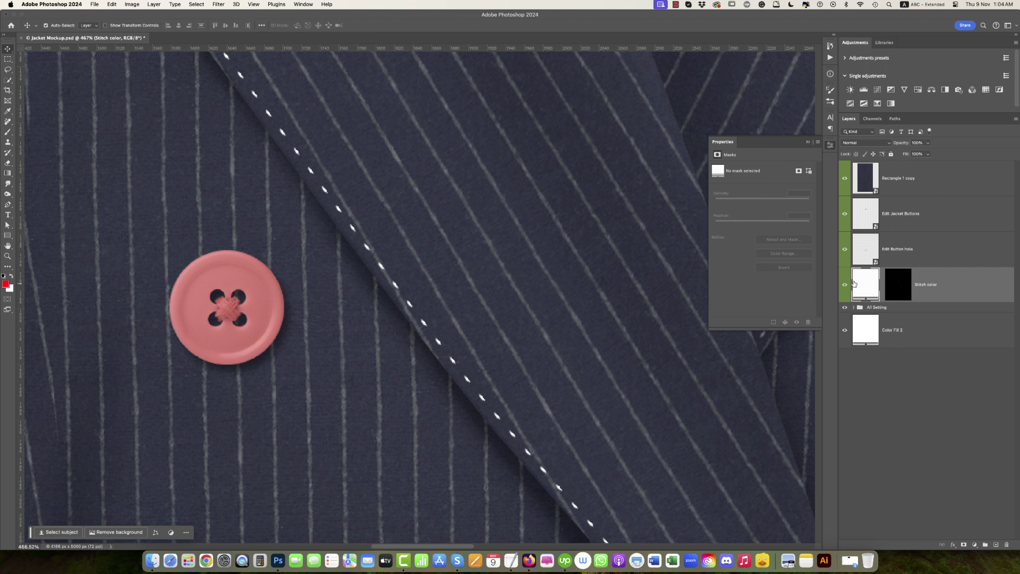
pyautogui.doubleClick(854, 283)
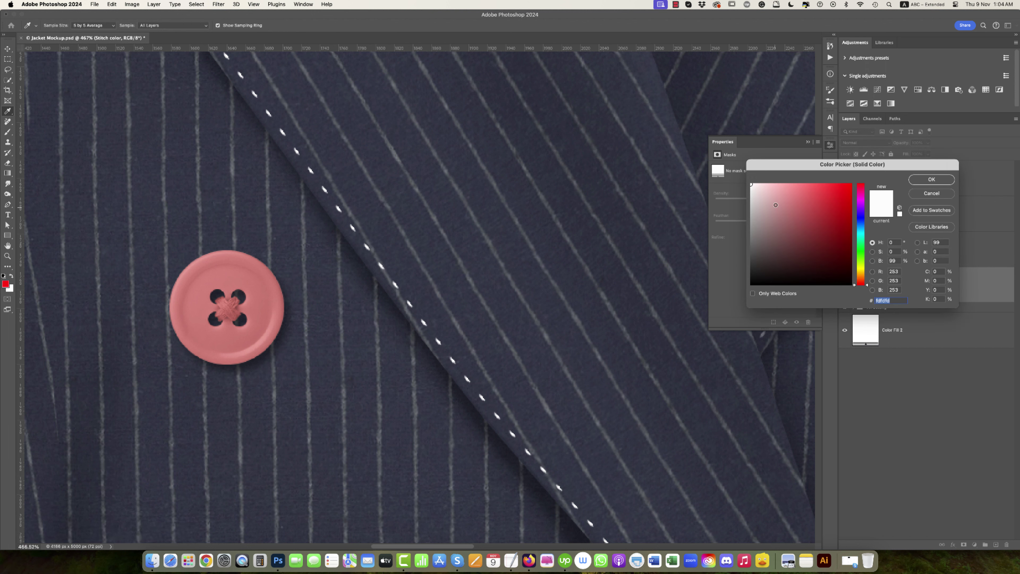
pyautogui.click(394, 279)
pyautogui.click(403, 267)
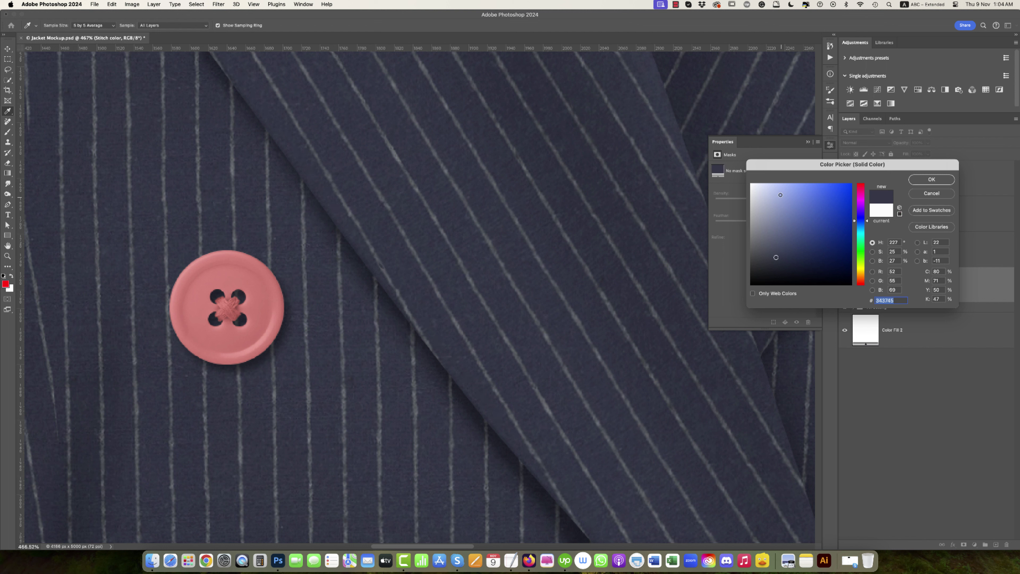
pyautogui.moveTo(780, 195); pyautogui.dragTo(788, 198)
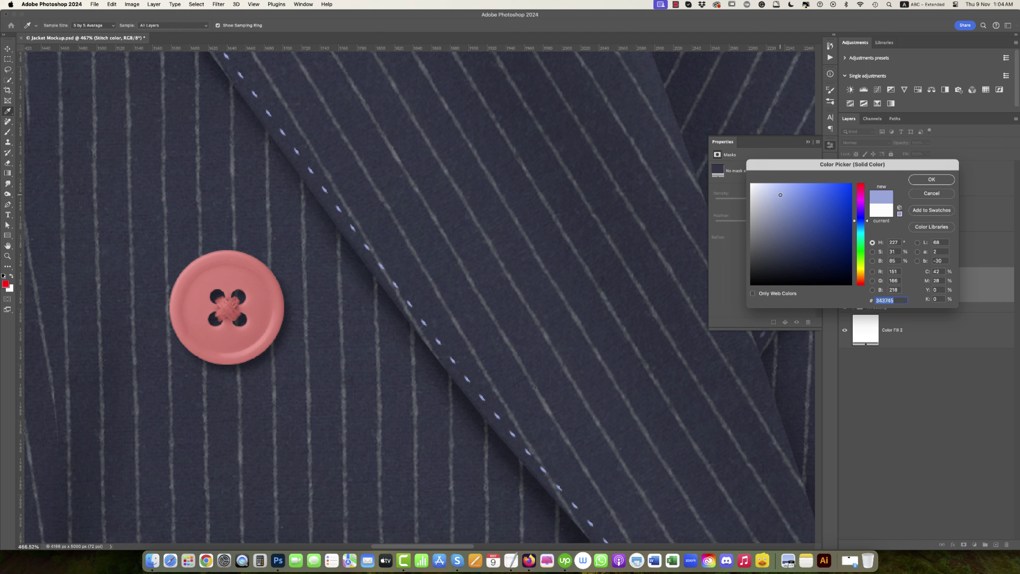
pyautogui.click(932, 179)
pyautogui.scroll(-10, 464, 316)
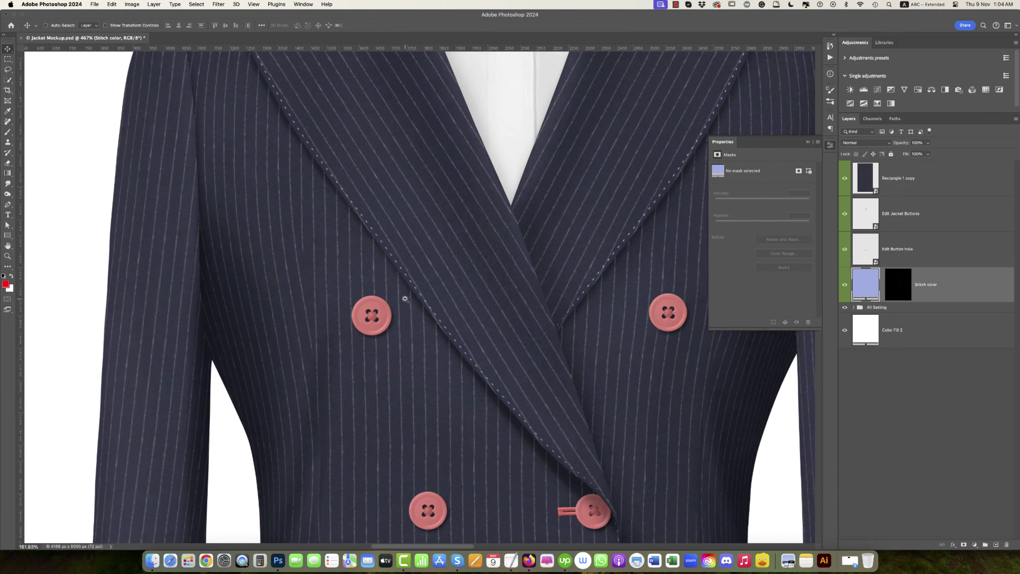
# - In Edit Jacket Buttons, set the Button color fill to the sampled navy fabric colour
pyautogui.doubleClick(869, 216)
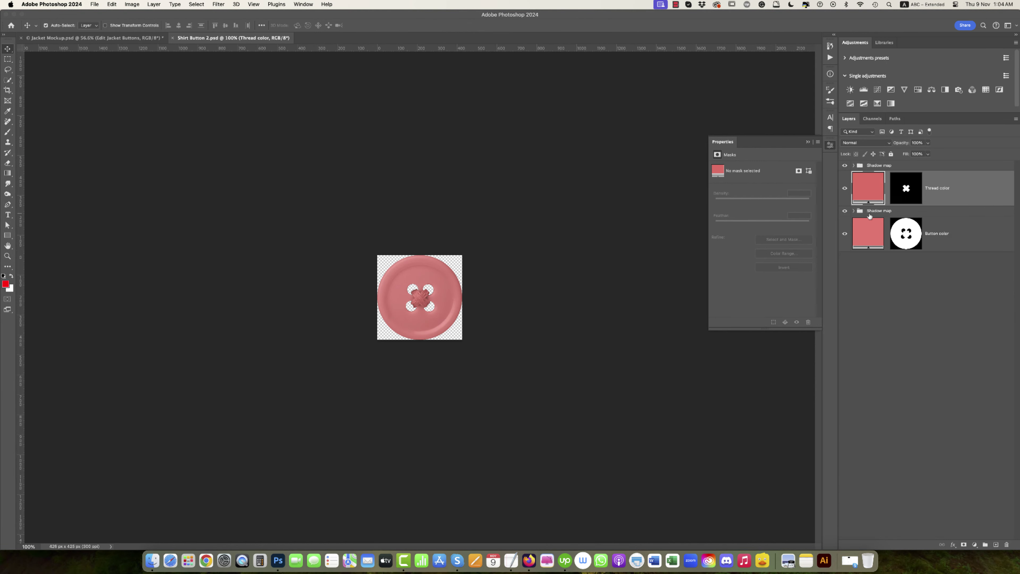
pyautogui.moveTo(240, 42); pyautogui.dragTo(144, 133)
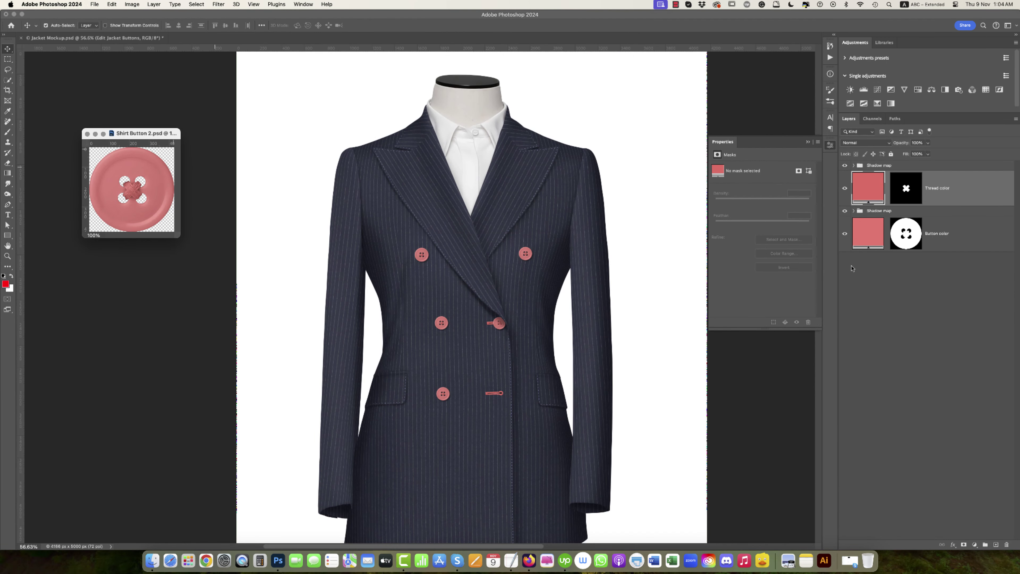
pyautogui.doubleClick(868, 233)
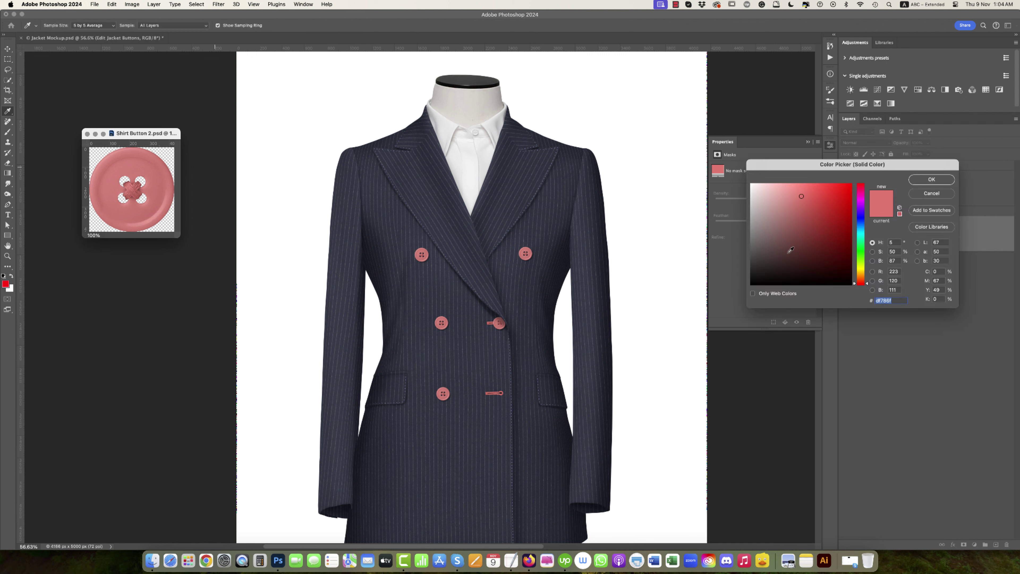
pyautogui.click(450, 280)
pyautogui.click(939, 181)
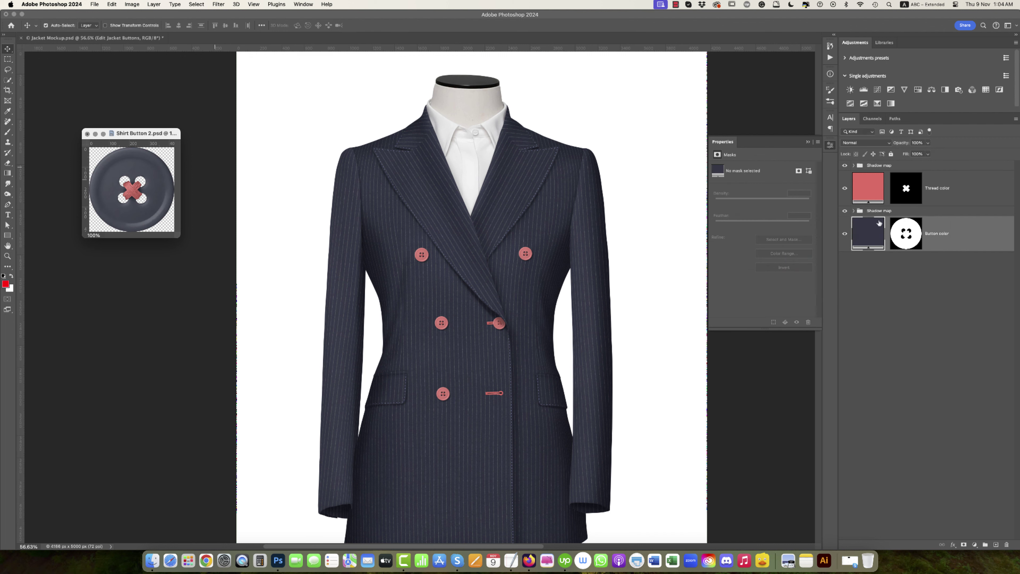
# - Set the Thread color fill to the same navy and save the buttons into the mockup
pyautogui.doubleClick(867, 184)
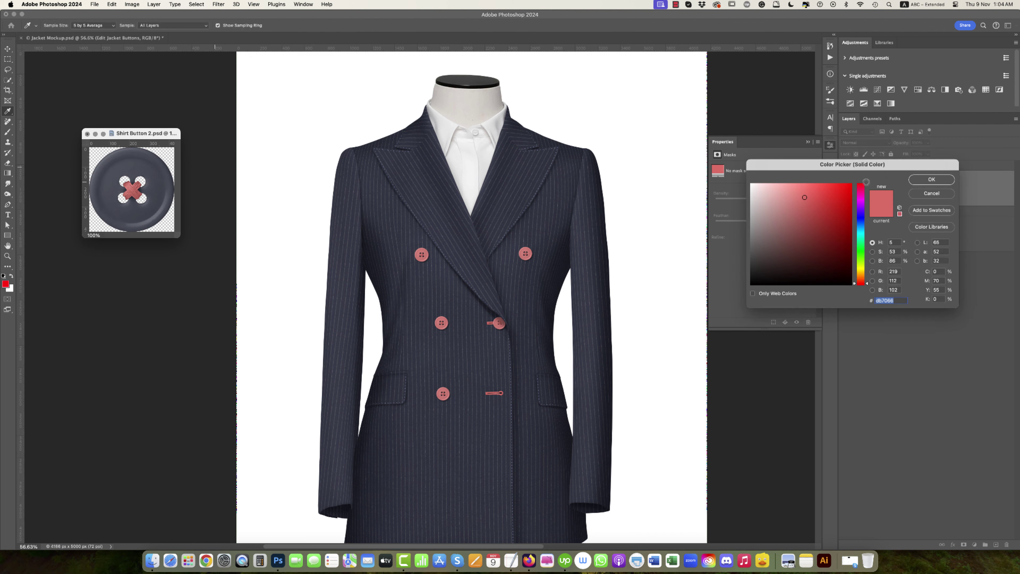
pyautogui.click(466, 337)
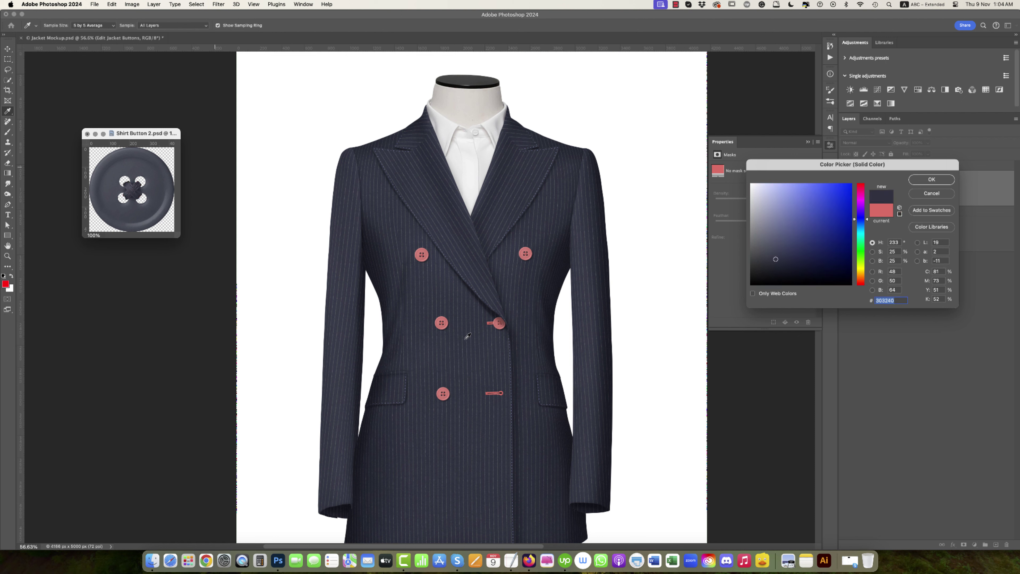
pyautogui.click(924, 180)
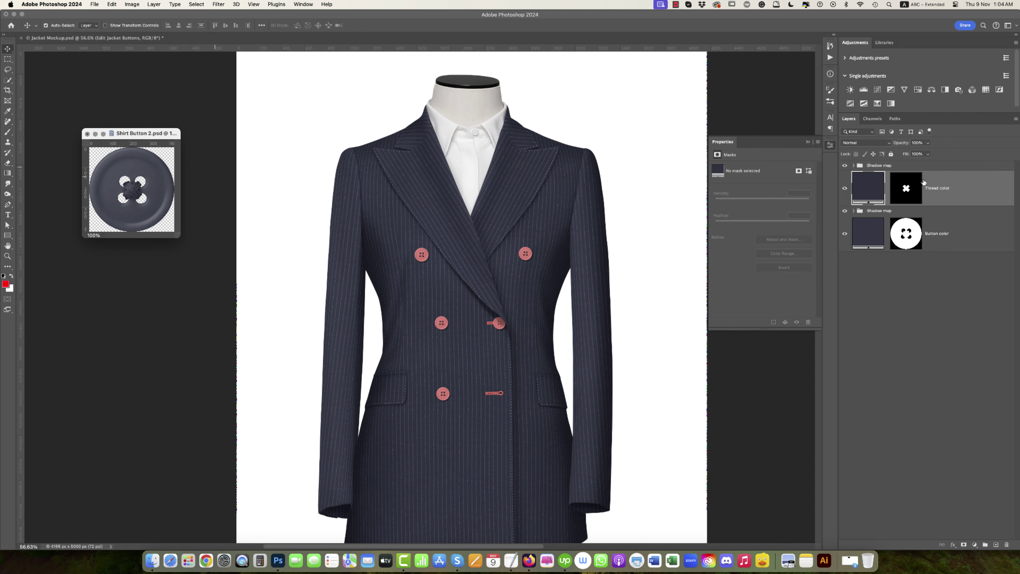
pyautogui.click(88, 135)
pyautogui.click(511, 192)
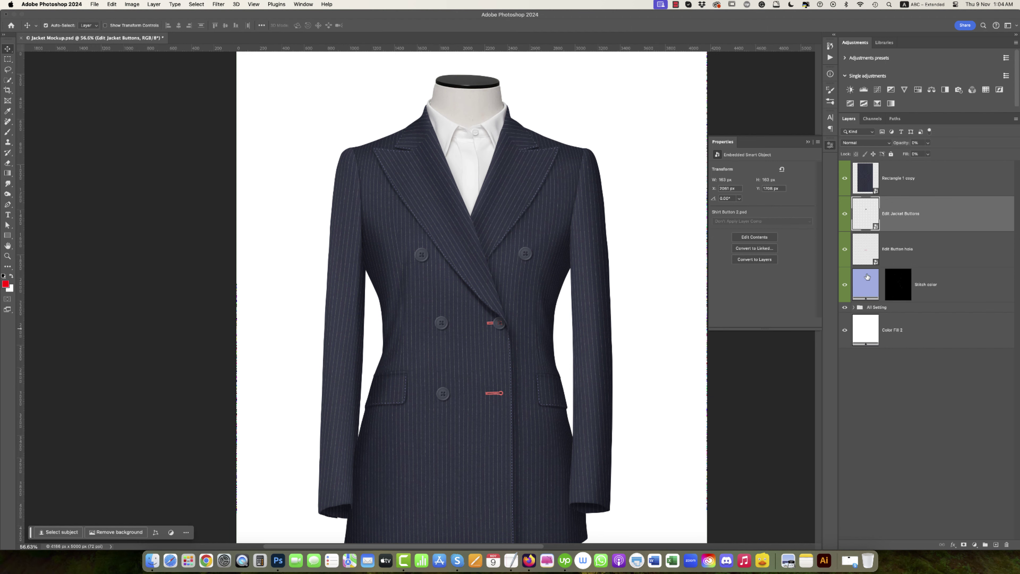
# - Set the Edit Button hole Color Fill to sampled navy #303240 and save it into the mockup
pyautogui.click(864, 253)
pyautogui.doubleClick(864, 254)
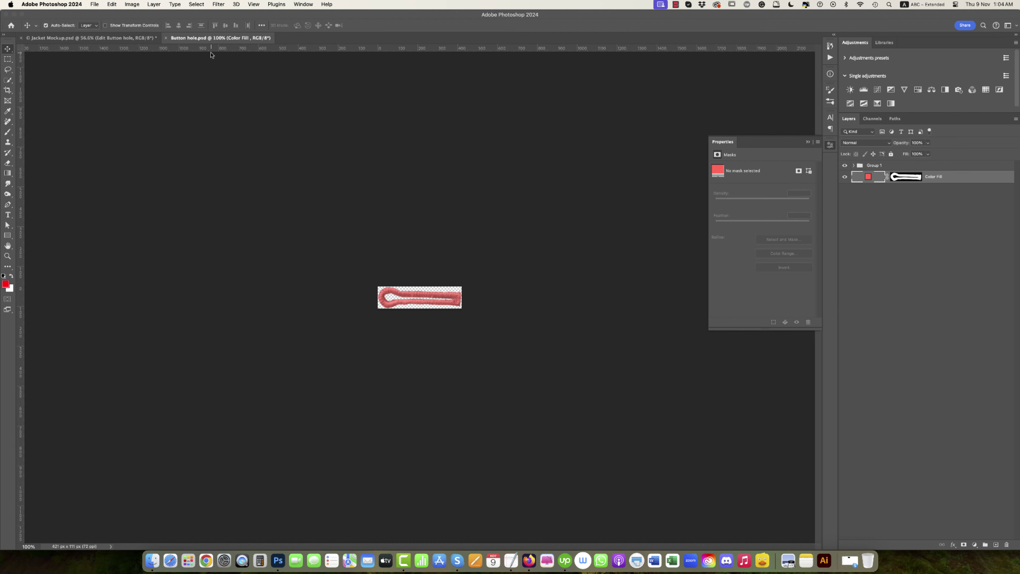
pyautogui.moveTo(205, 40); pyautogui.dragTo(133, 159)
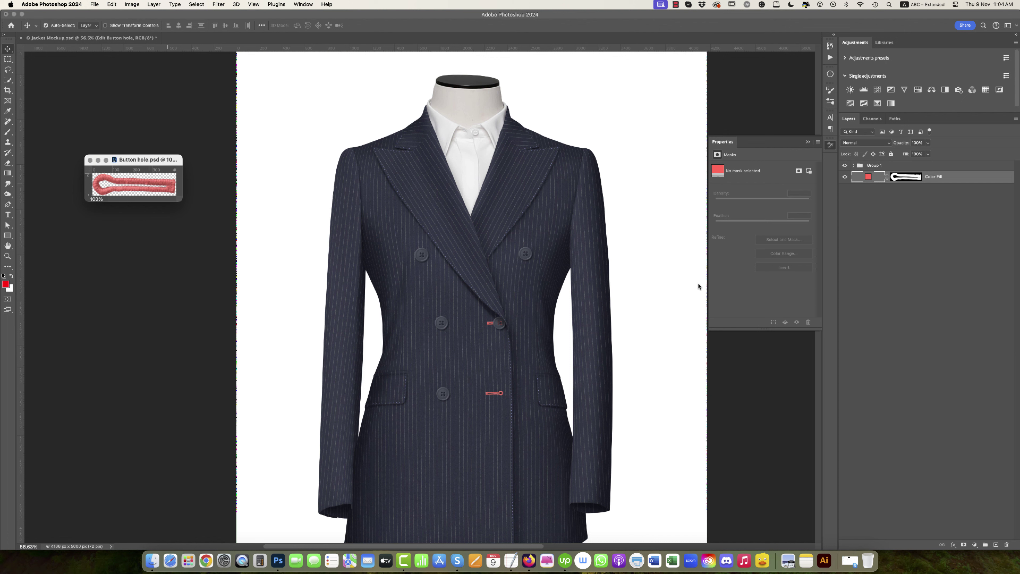
pyautogui.doubleClick(868, 177)
pyautogui.click(475, 322)
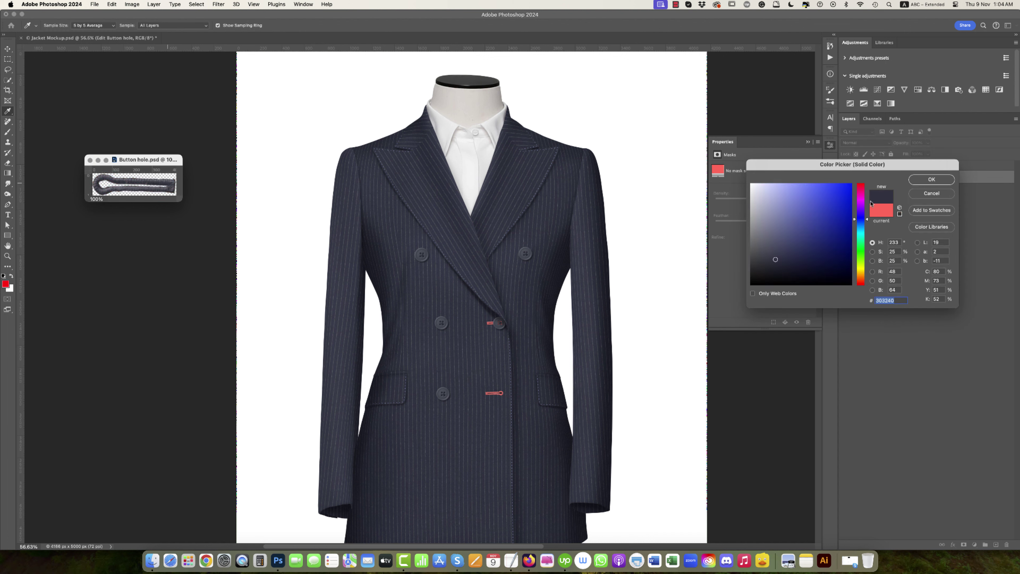
pyautogui.click(924, 179)
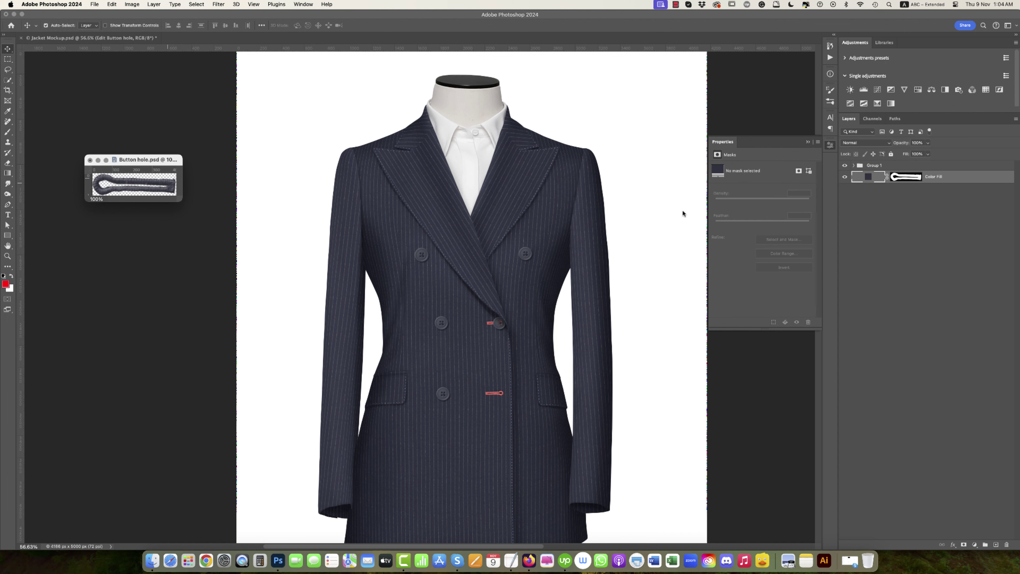
pyautogui.click(90, 160)
pyautogui.click(516, 190)
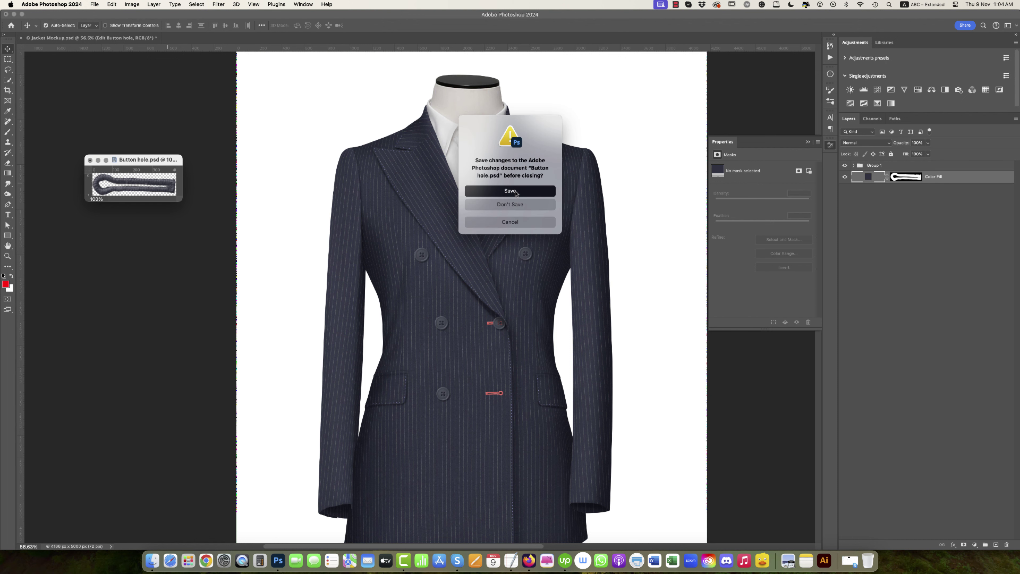
pyautogui.scroll(-5, 534, 272)
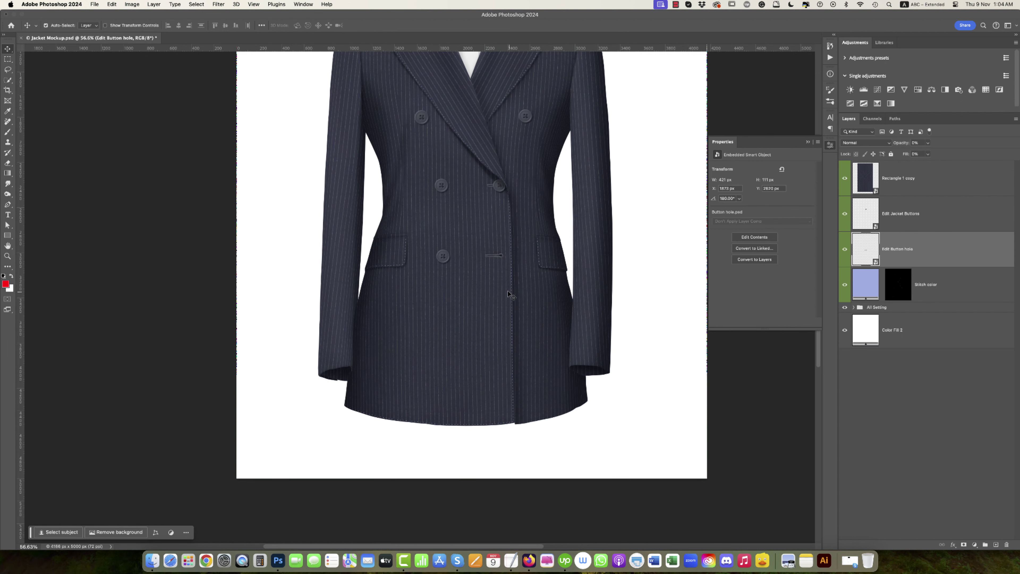
# - Toggle the white Color Fill 2 background off and on, then select that layer
pyautogui.click(845, 330)
pyautogui.click(845, 330)
pyautogui.click(845, 331)
pyautogui.click(863, 332)
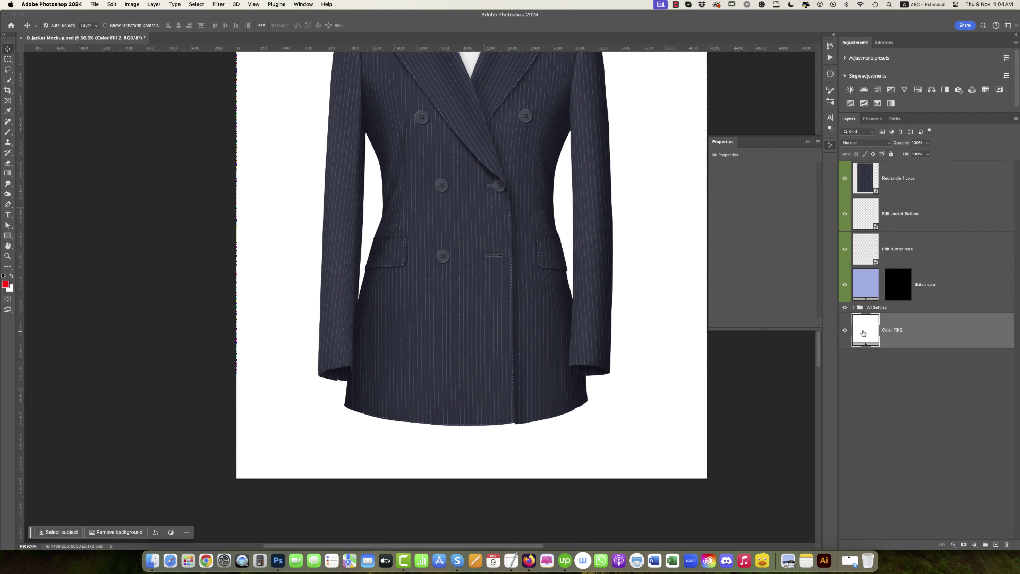
# - Change the Color Fill 2 background to mauve-grey #695d5d after trying several colours
pyautogui.doubleClick(864, 332)
pyautogui.click(831, 227)
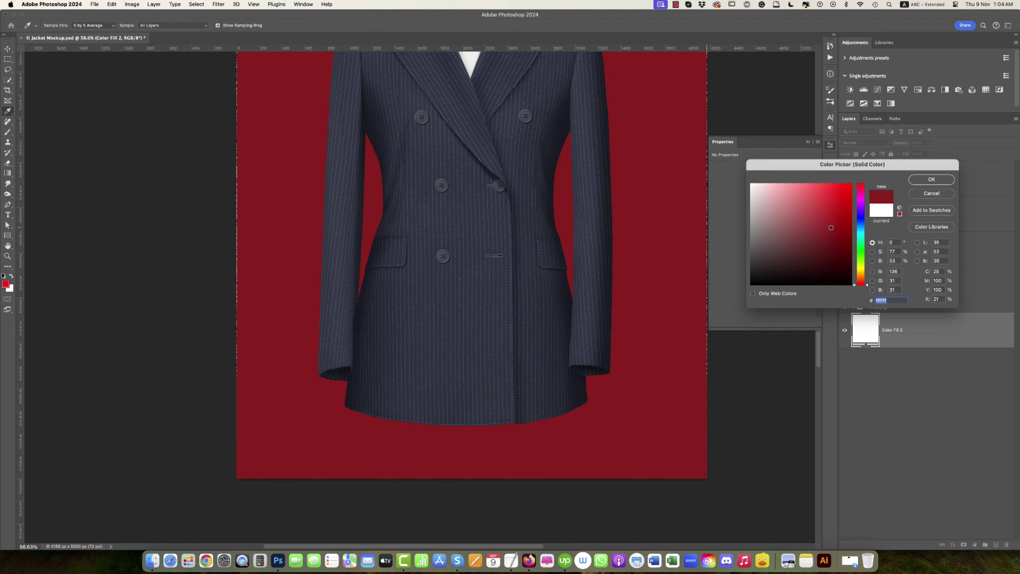
pyautogui.click(834, 199)
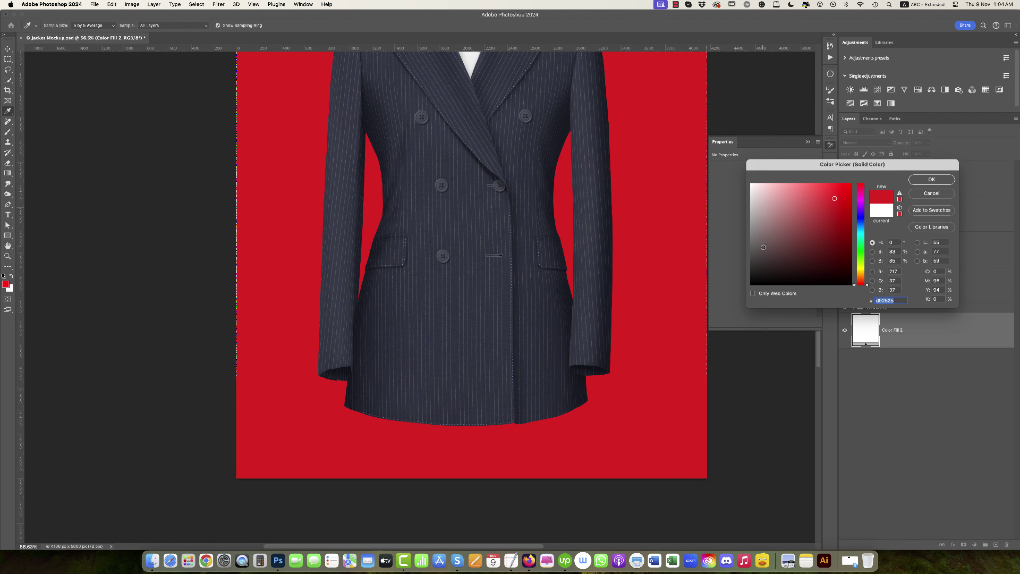
pyautogui.click(762, 247)
pyautogui.click(759, 273)
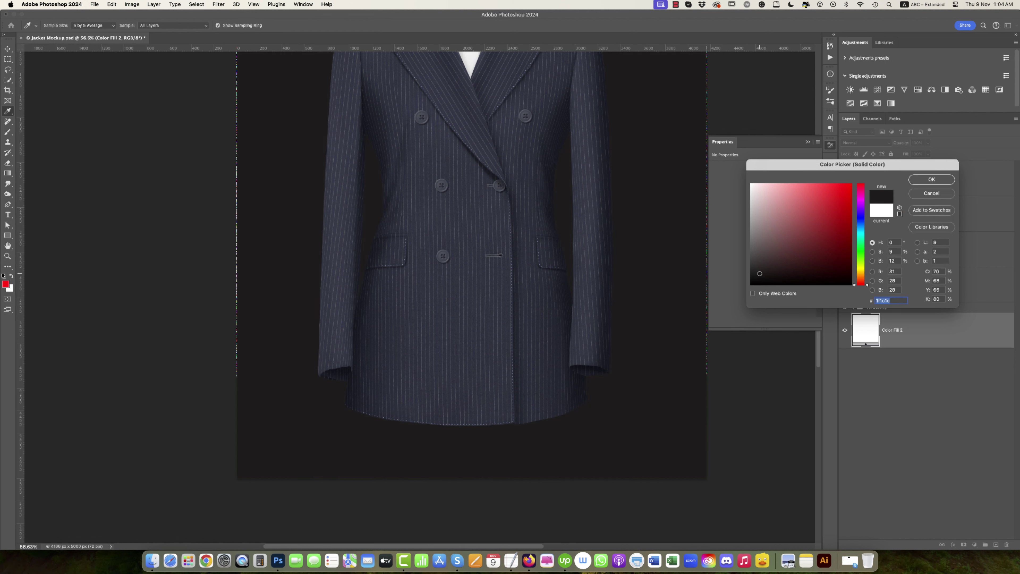
pyautogui.click(771, 238)
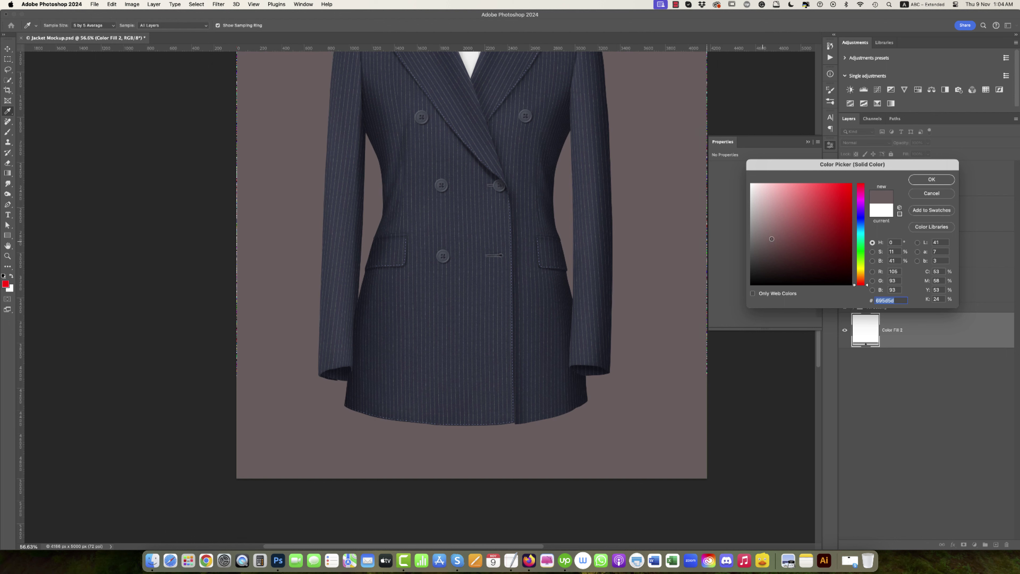
pyautogui.click(939, 181)
pyautogui.scroll(5, 505, 258)
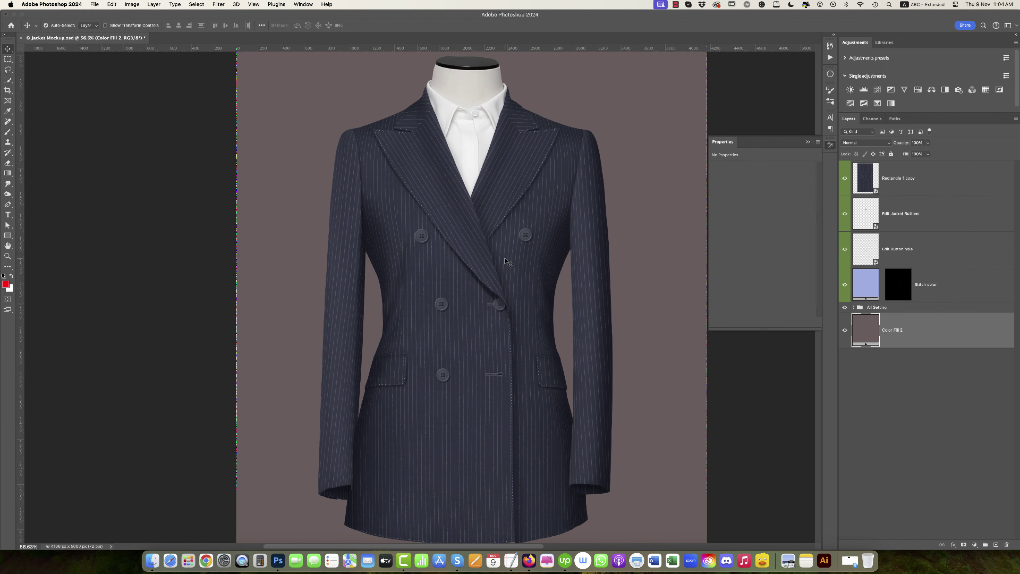
pyautogui.scroll(3, 505, 258)
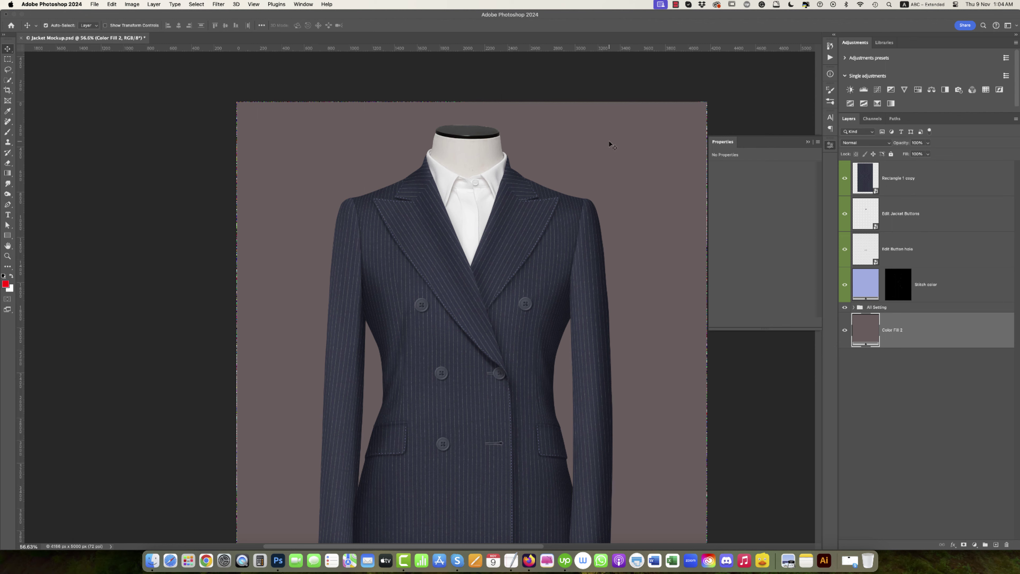
pyautogui.scroll(-1, 511, 176)
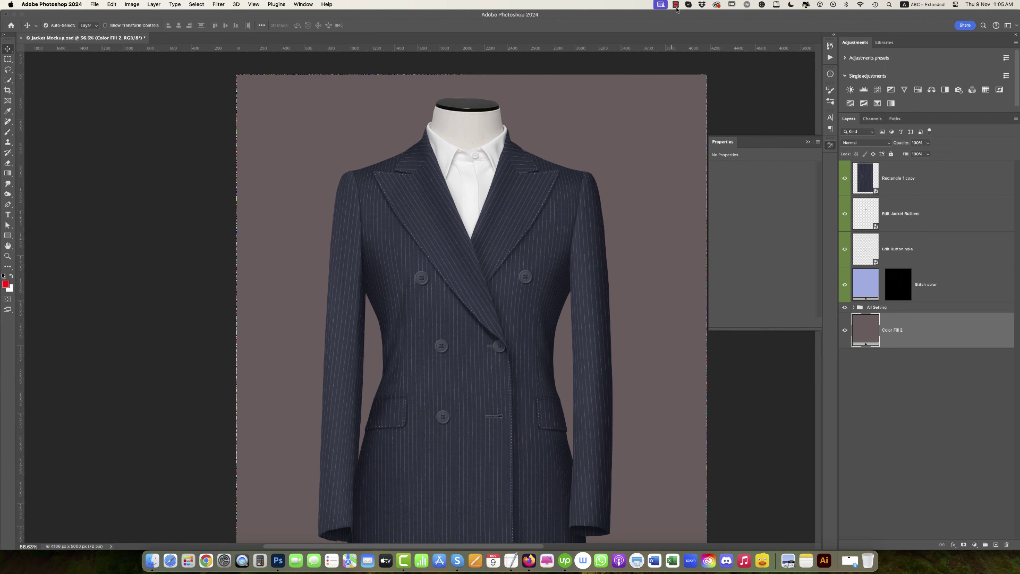